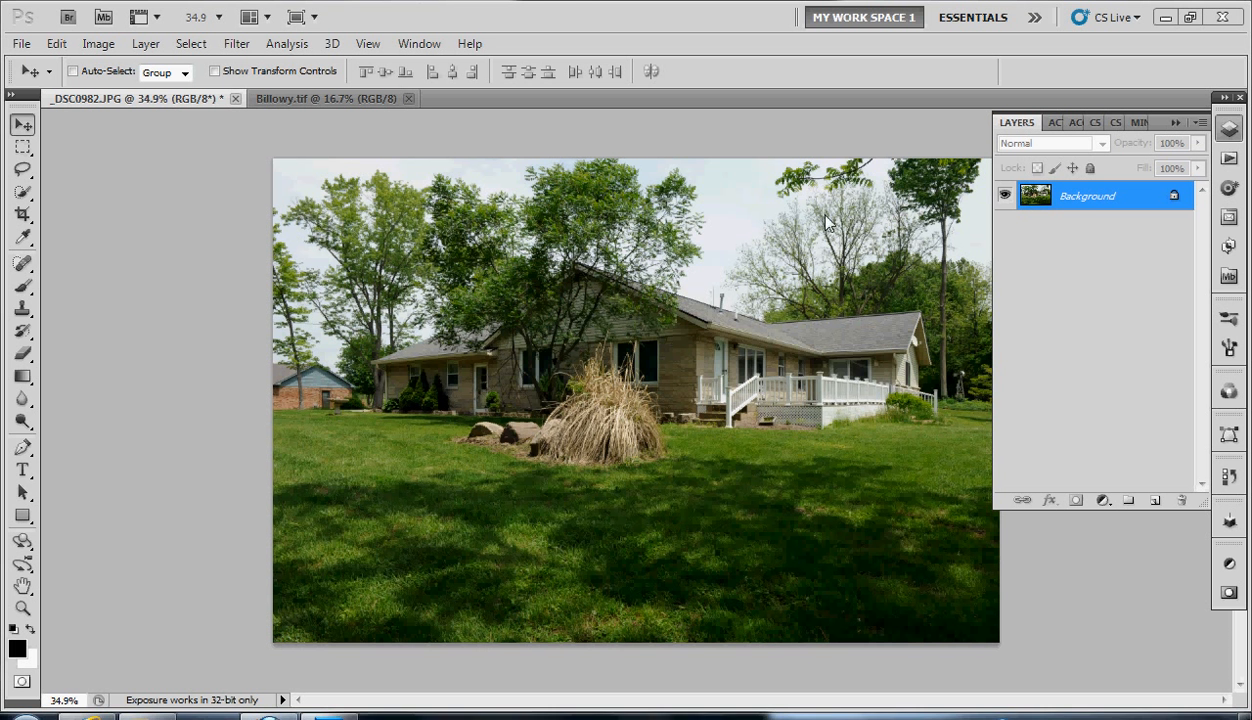
# - Copy the Billowy.tif clouds into _DSC0982.JPG using a side-by-side view, accept the colour conversion, and restore the single-document view
pyautogui.click(298, 99)
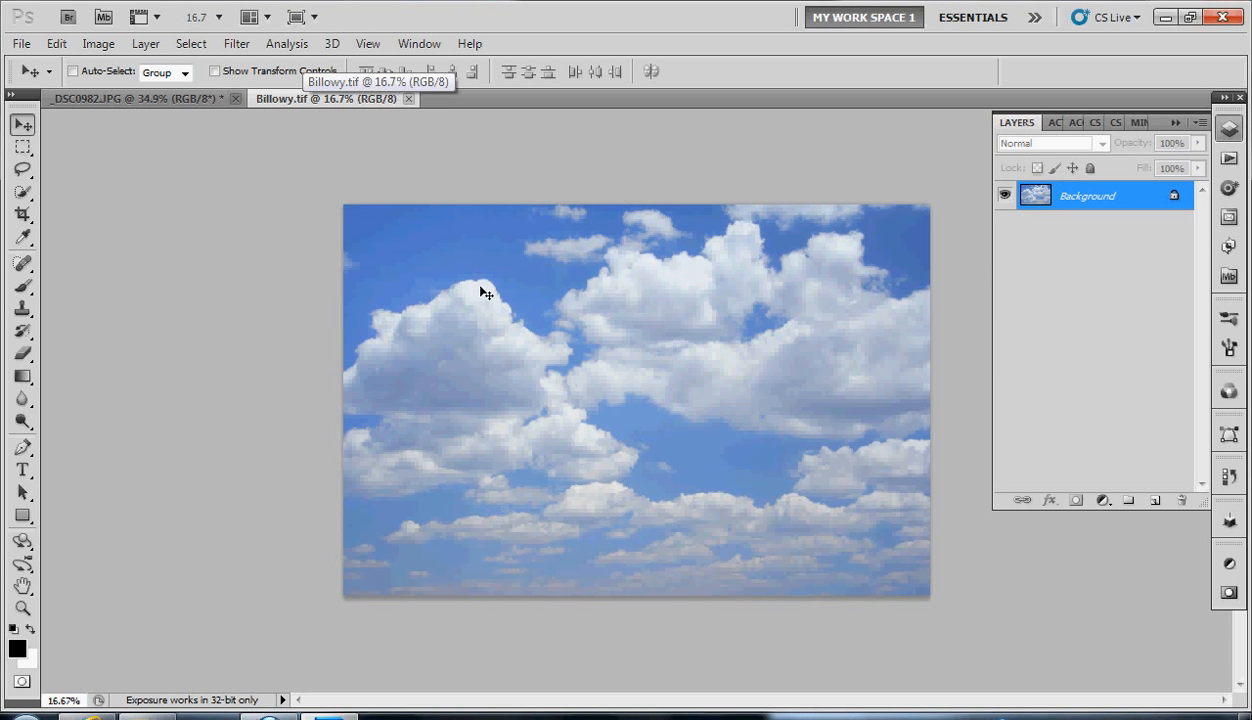
pyautogui.click(248, 18)
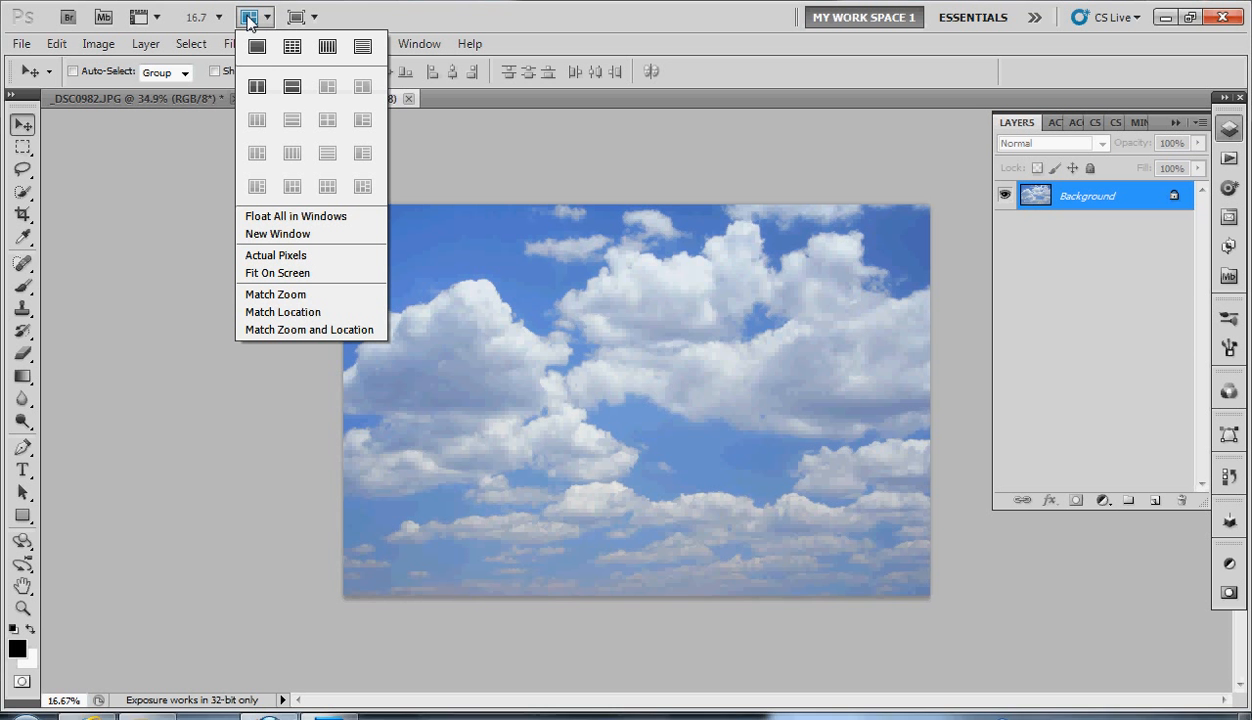
pyautogui.click(257, 90)
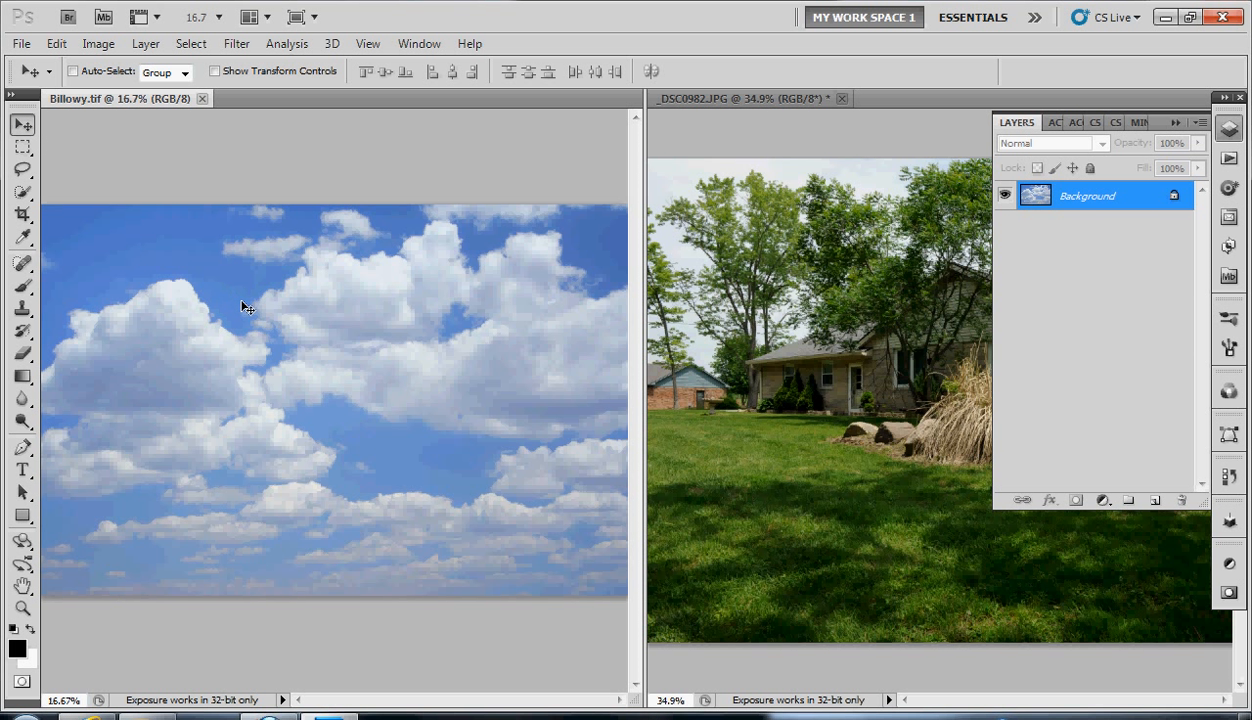
pyautogui.moveTo(280, 320); pyautogui.dragTo(867, 323)
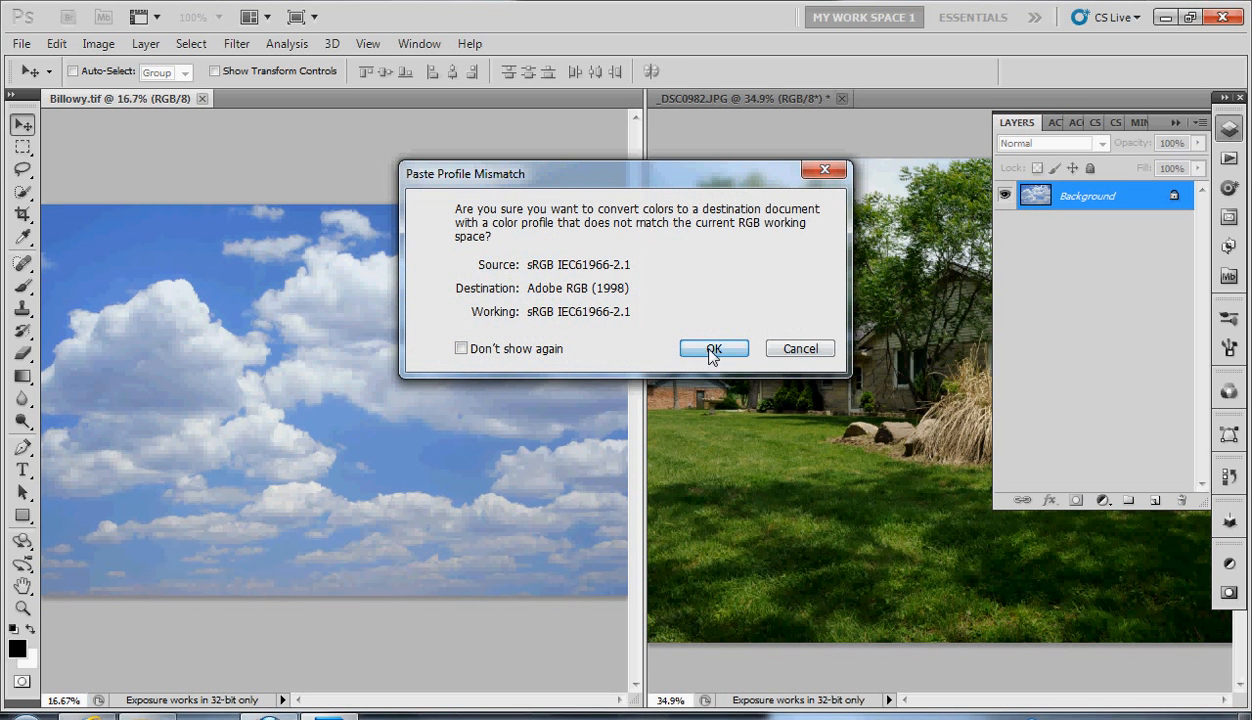
pyautogui.click(712, 349)
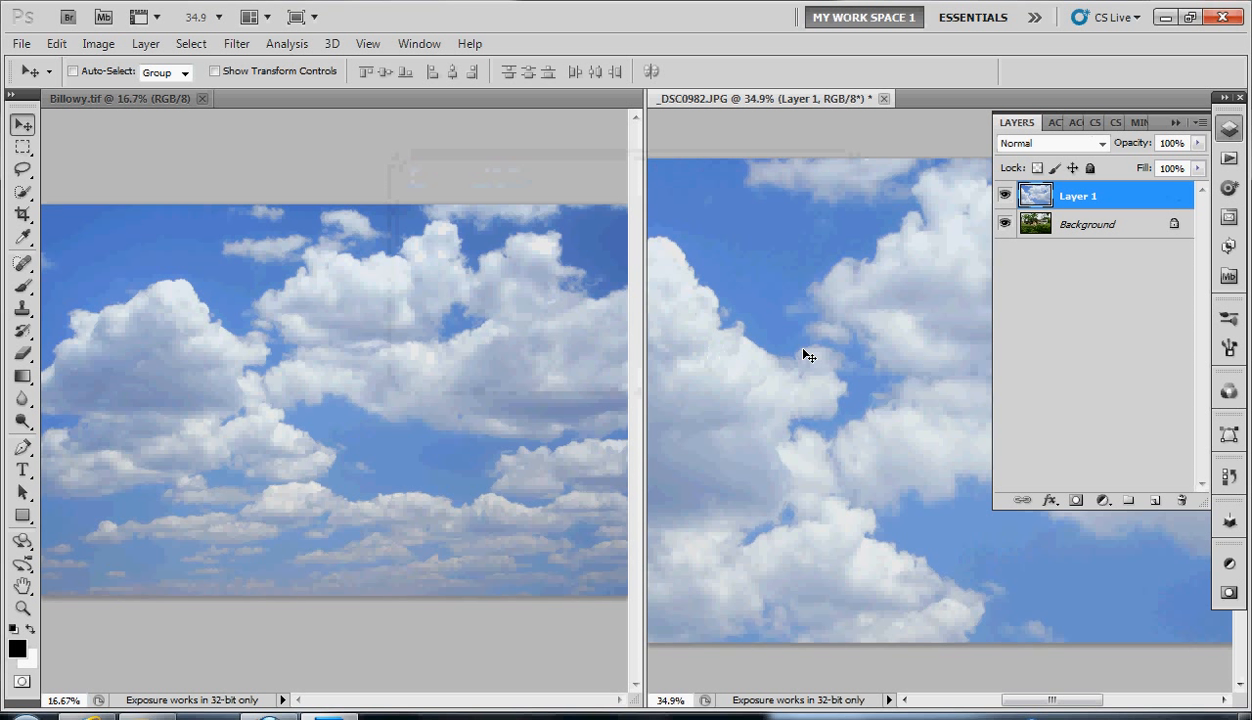
pyautogui.click(250, 20)
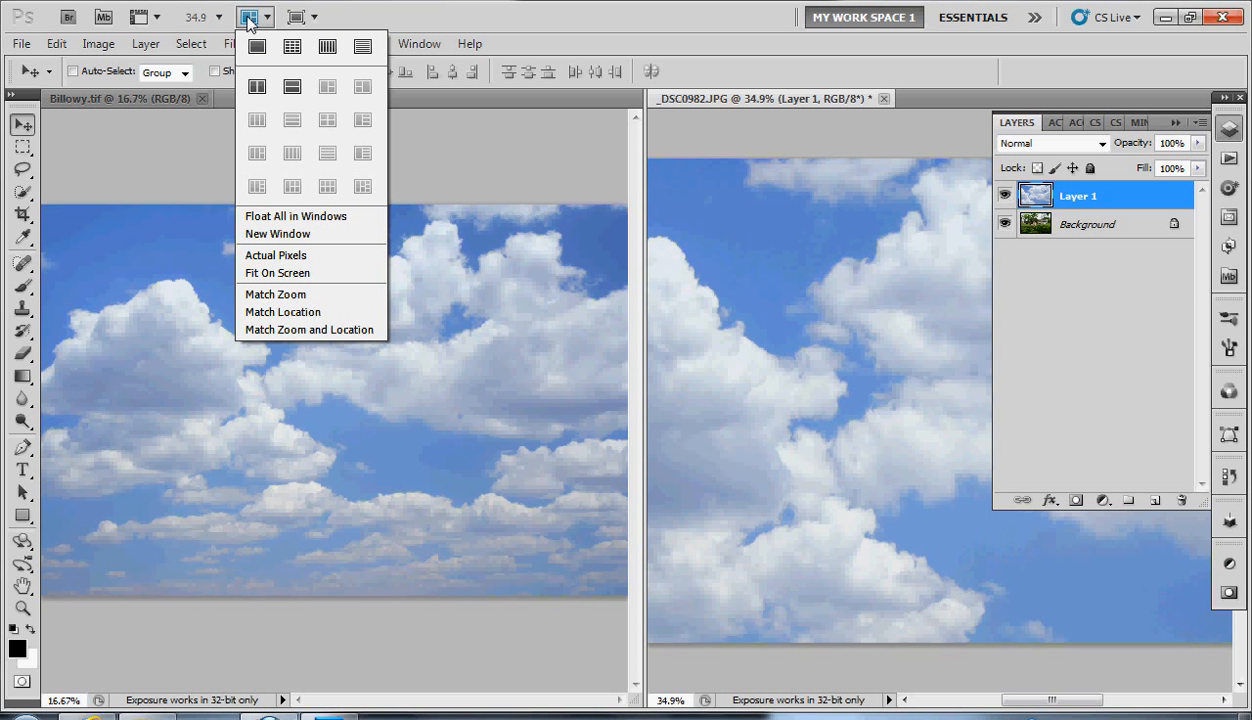
pyautogui.click(257, 46)
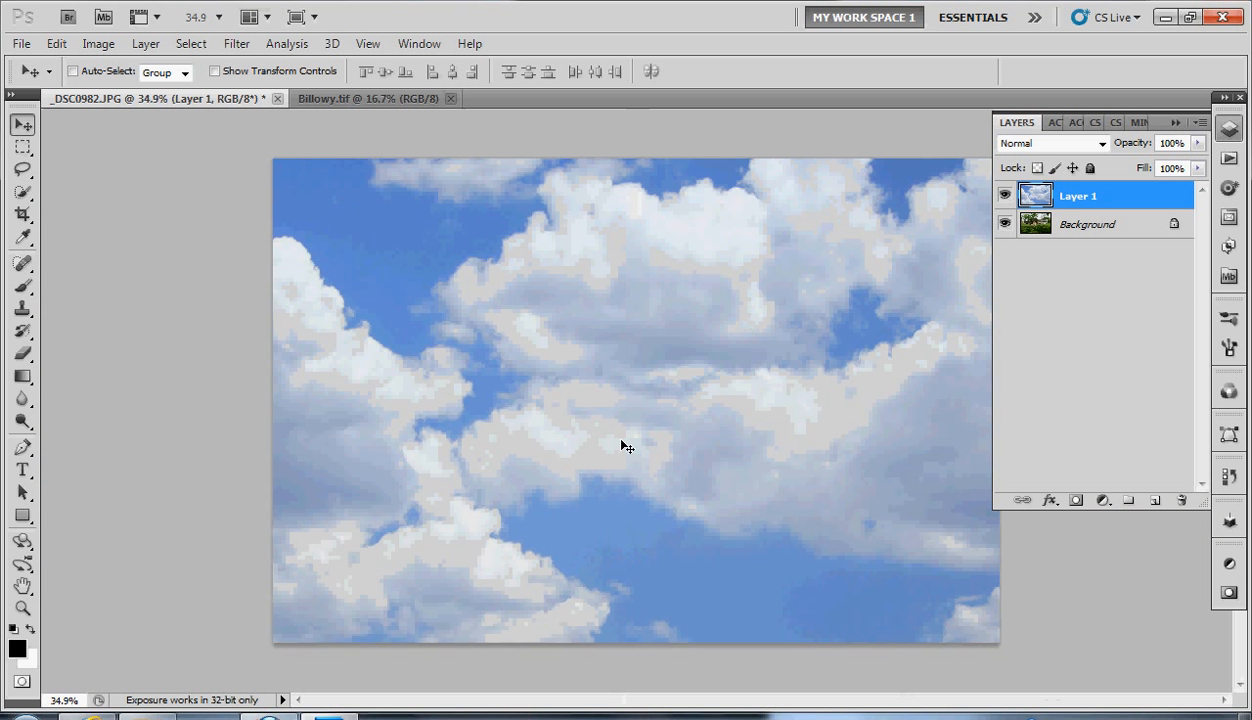
# - Free Transform the cloud layer proportionally to about 70.56% and position it to cover the whole house photo
pyautogui.scroll(-5, 486, 317)
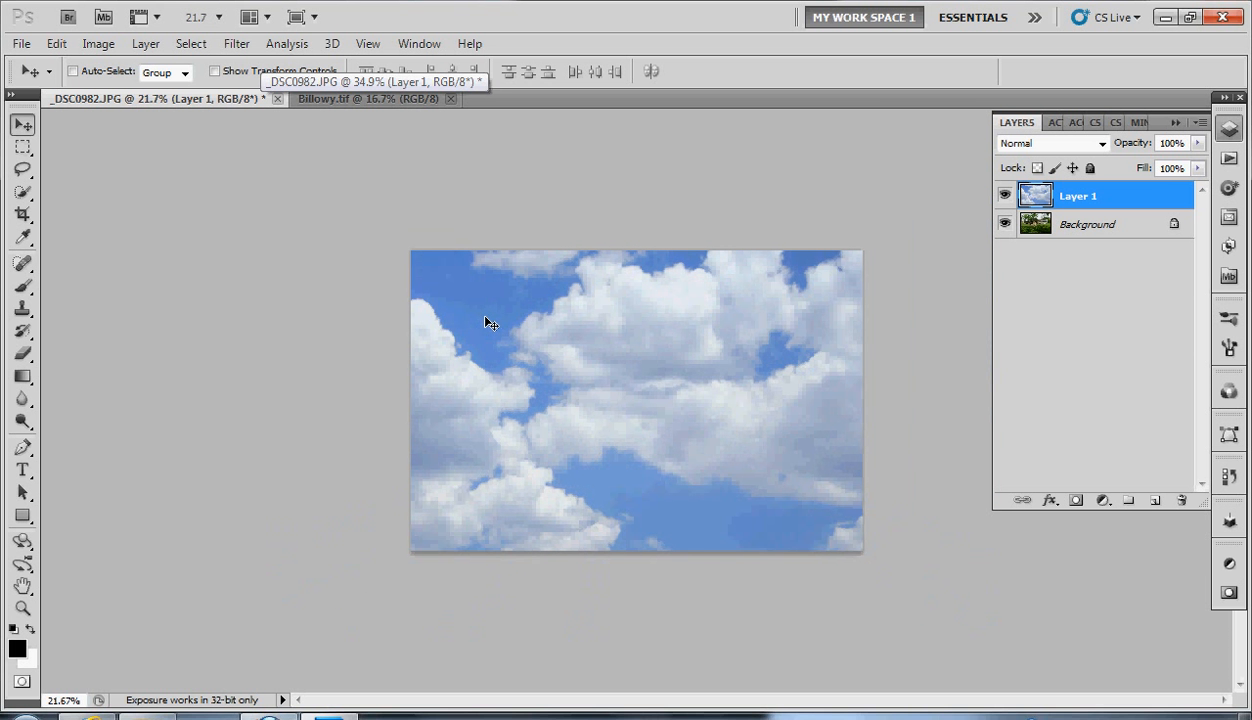
pyautogui.click(56, 44)
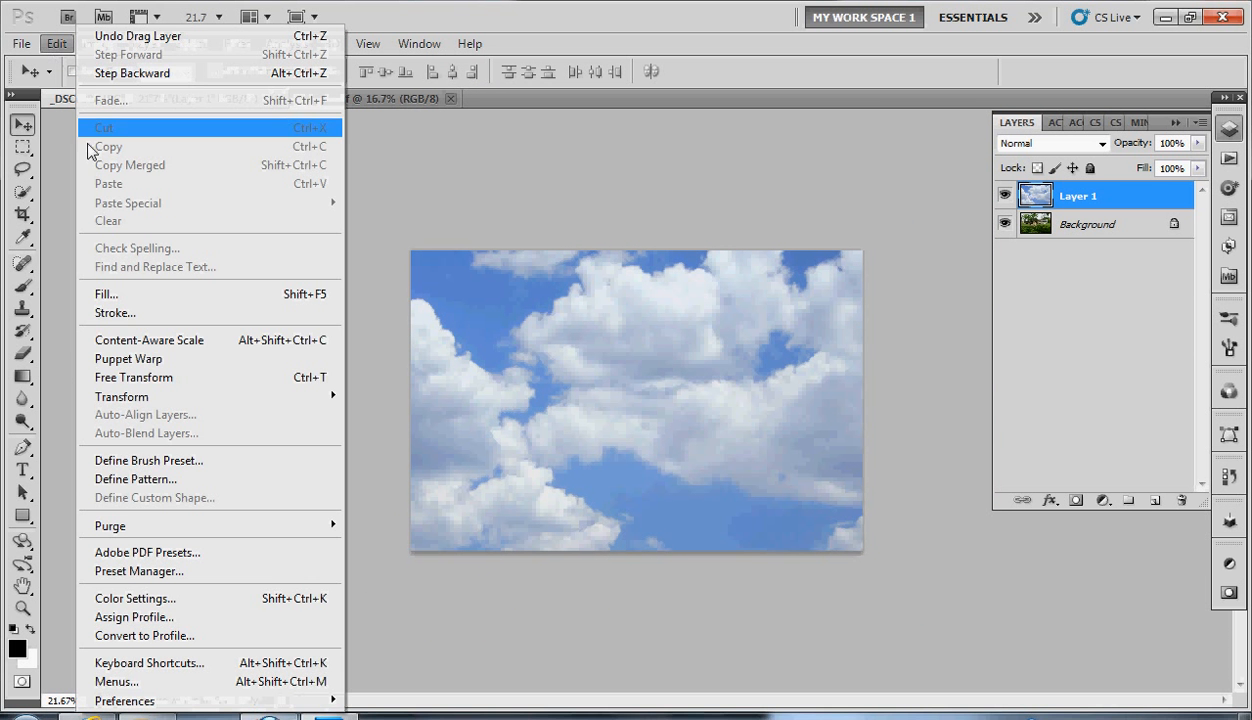
pyautogui.click(153, 379)
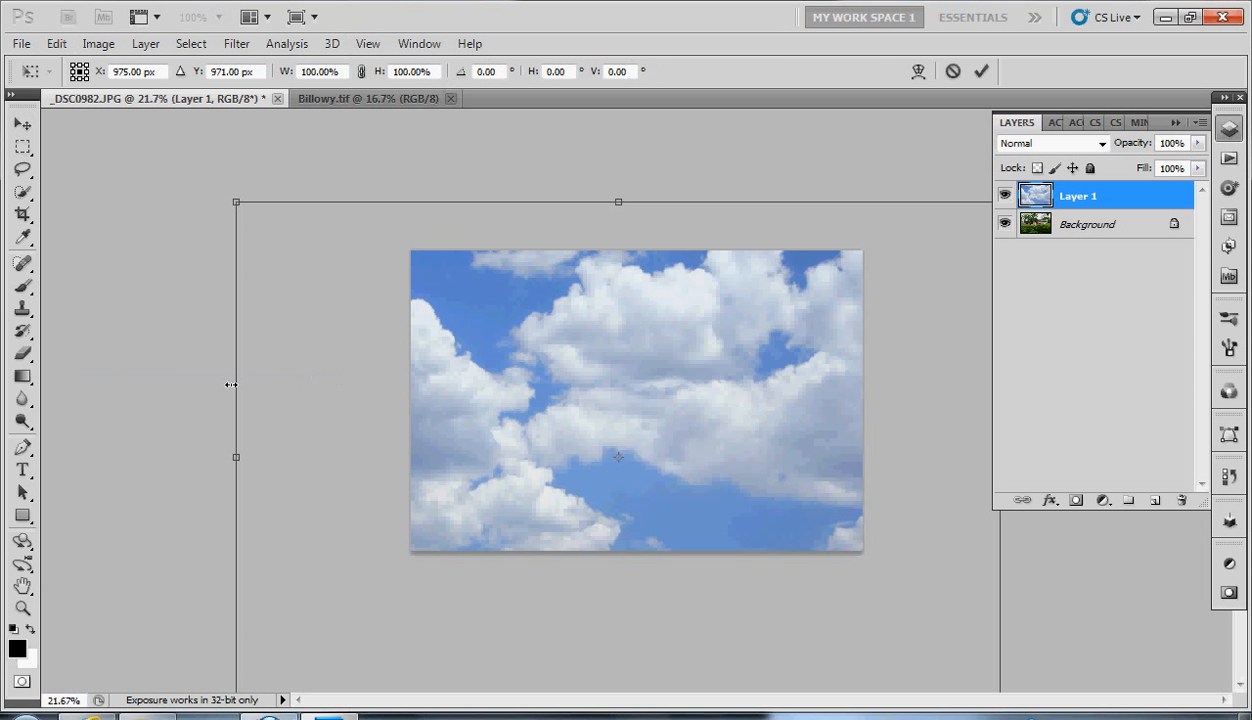
pyautogui.scroll(-2, 285, 380)
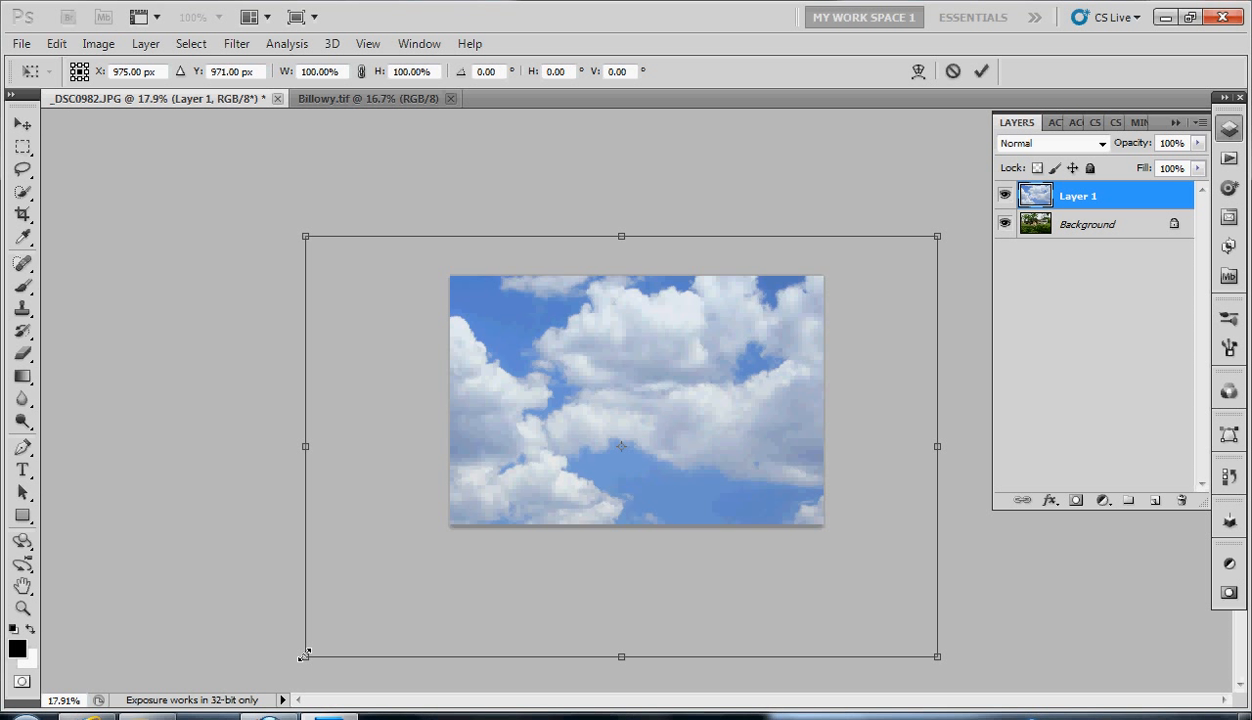
pyautogui.moveTo(305, 656); pyautogui.dragTo(440, 452)
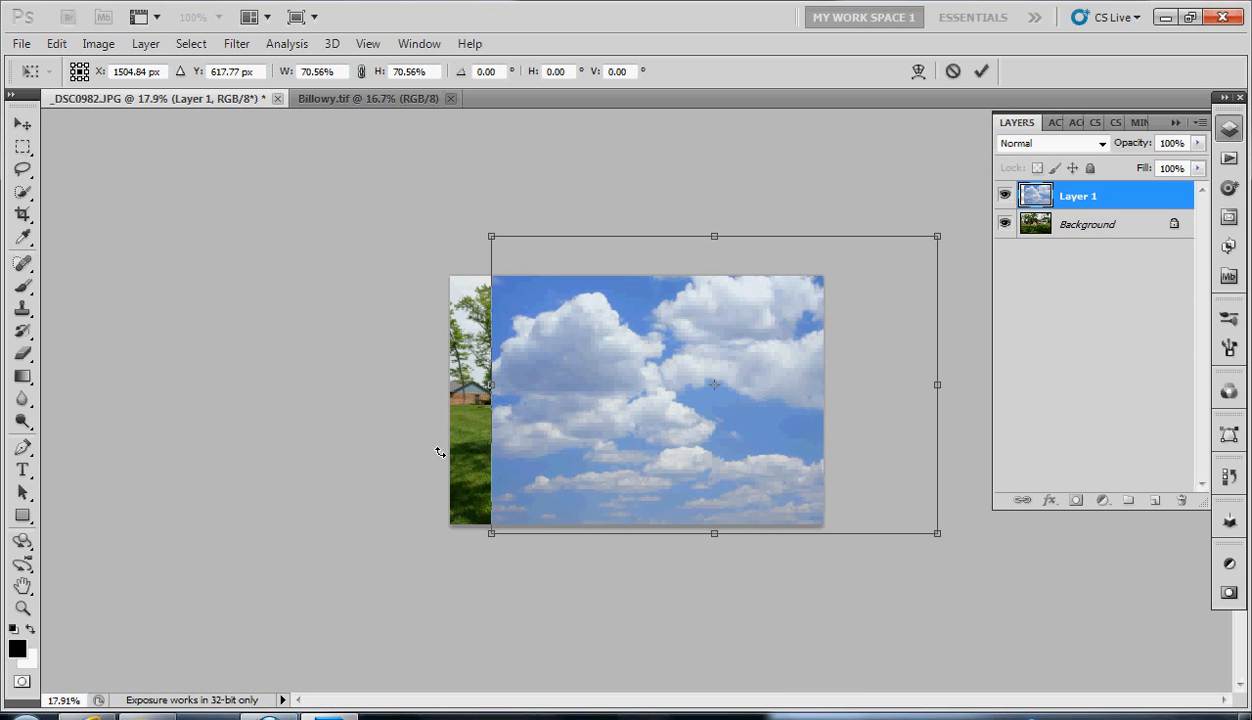
pyautogui.moveTo(735, 416); pyautogui.dragTo(644, 431)
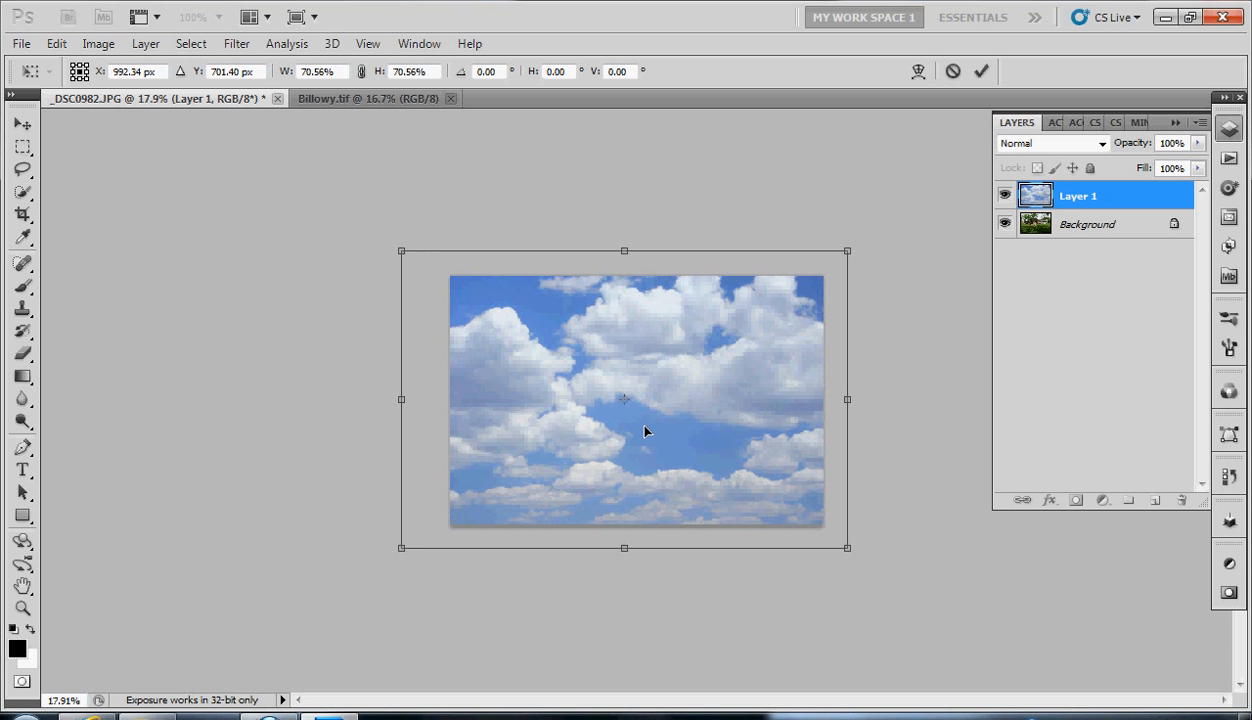
pyautogui.press('Return')
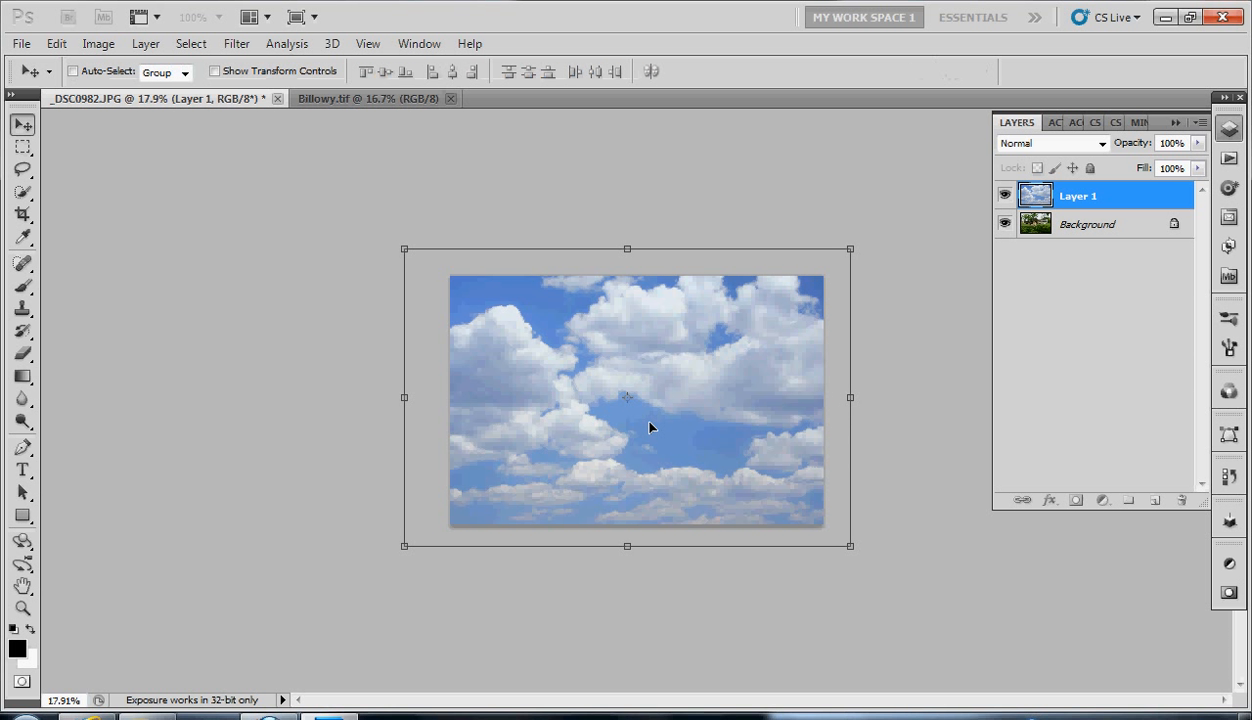
# - Lower the cloud layer's opacity to 51% and shift the clouds slightly down and left over the house photo
pyautogui.click(1198, 143)
pyautogui.moveTo(1199, 166); pyautogui.dragTo(1147, 162)
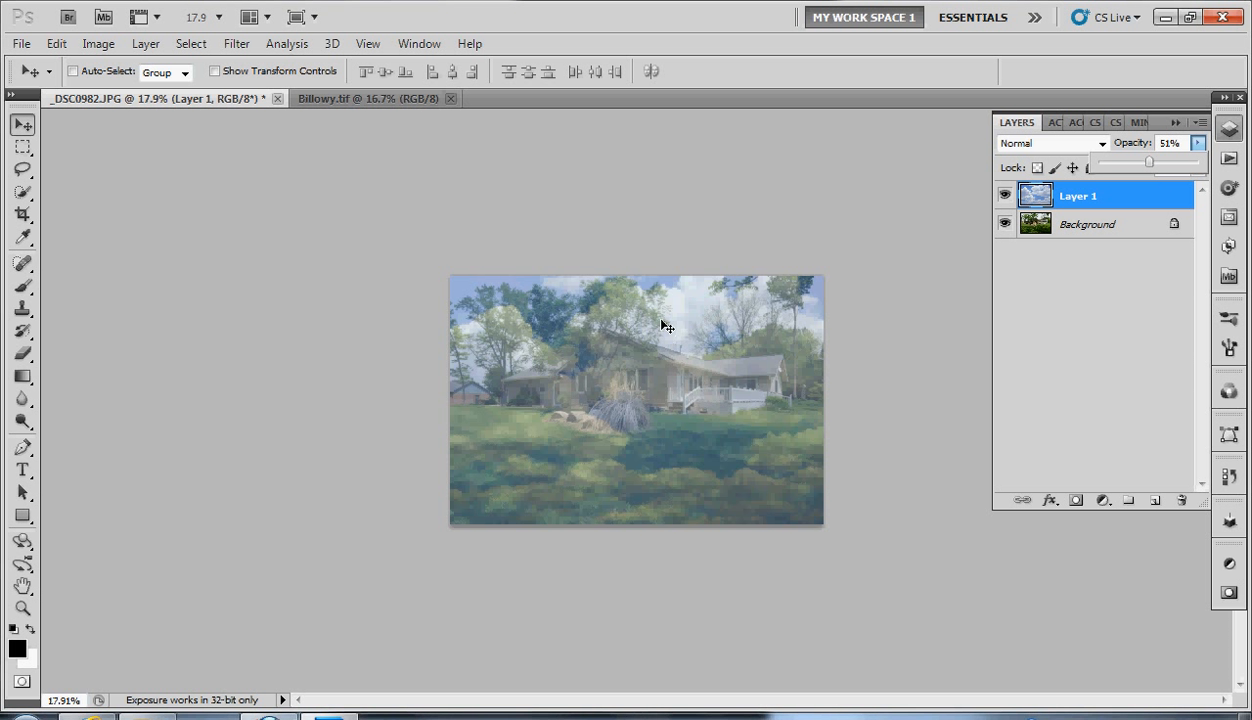
pyautogui.scroll(2, 663, 325)
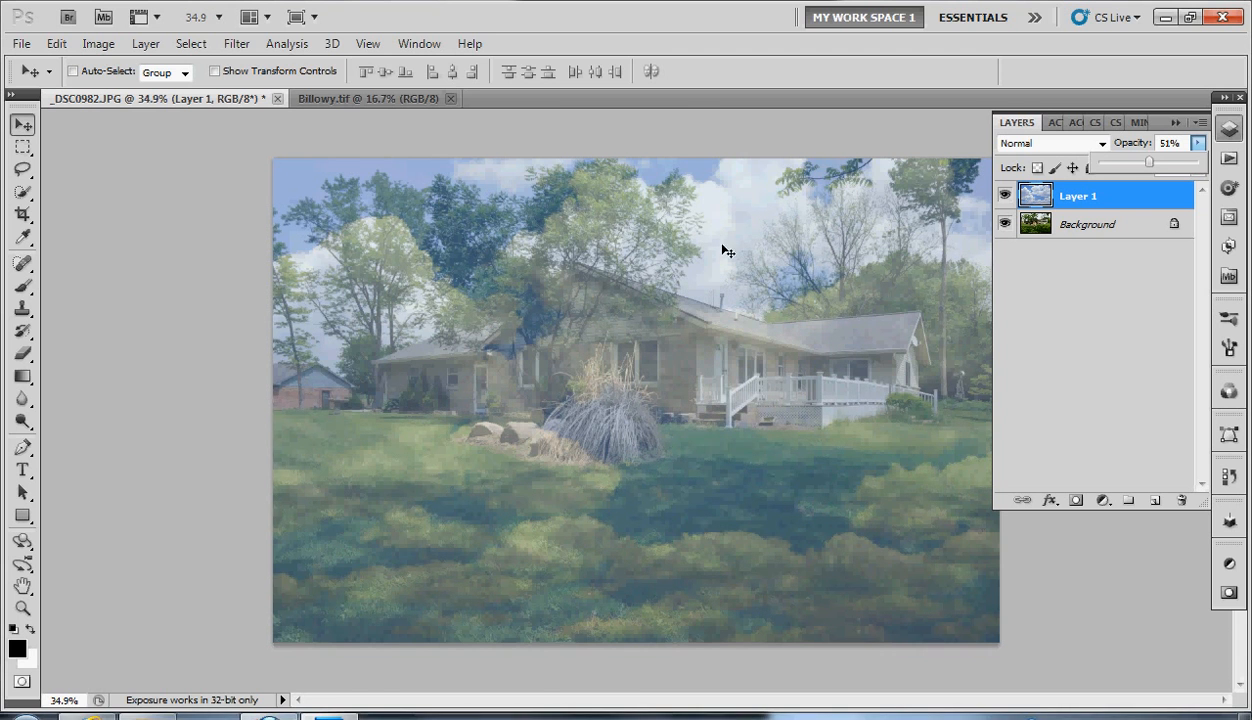
pyautogui.moveTo(721, 391); pyautogui.dragTo(708, 413)
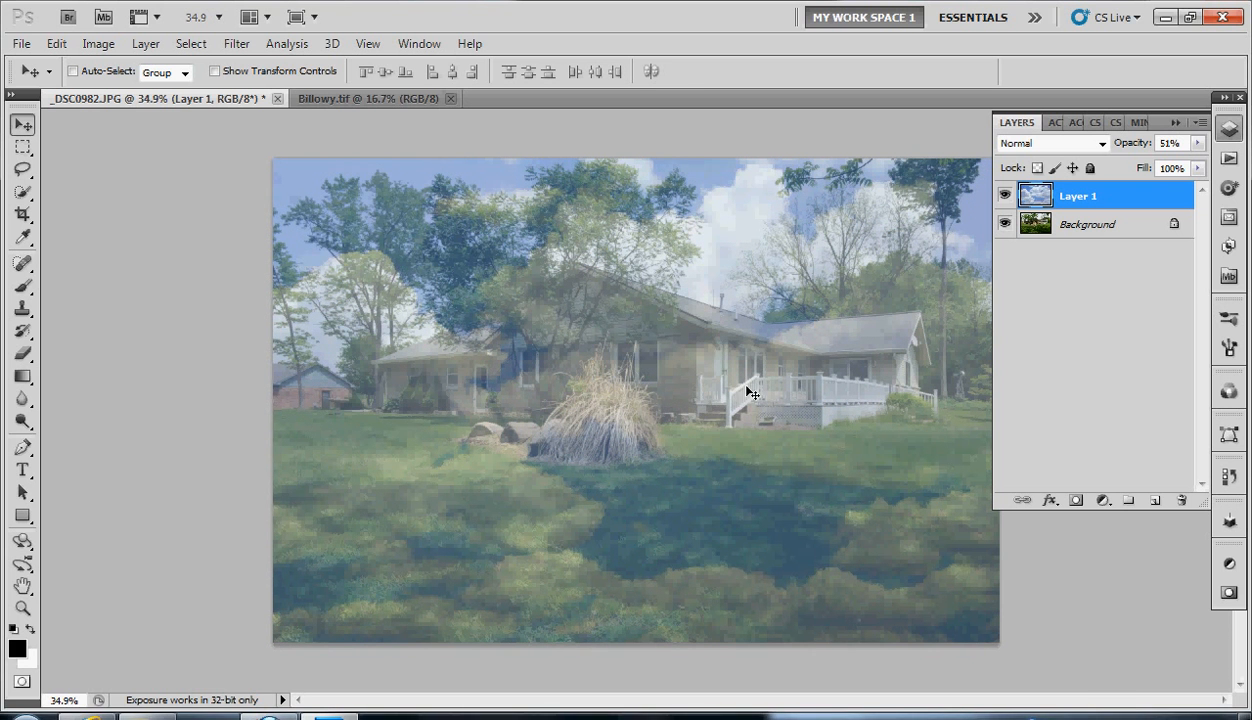
# - Set the cloud layer's Blend If channel to Blue and raise the underlying layer's black point to 139
pyautogui.doubleClick(1147, 197)
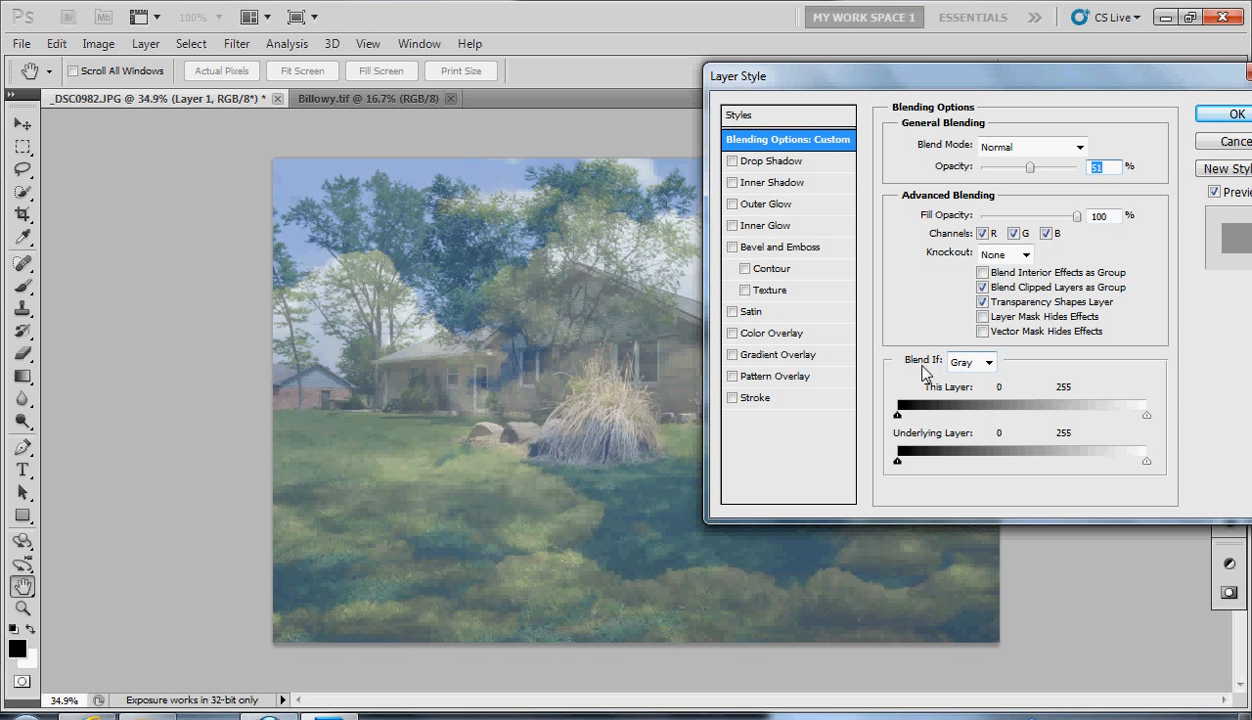
pyautogui.click(984, 363)
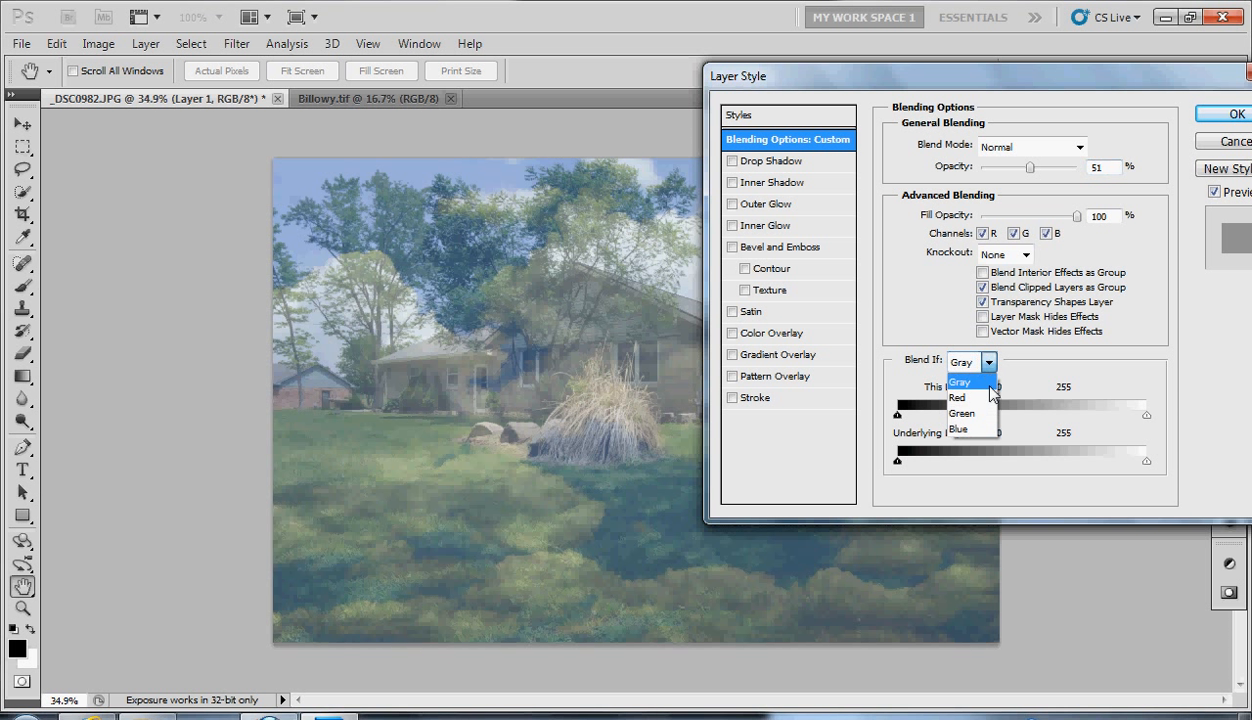
pyautogui.click(967, 440)
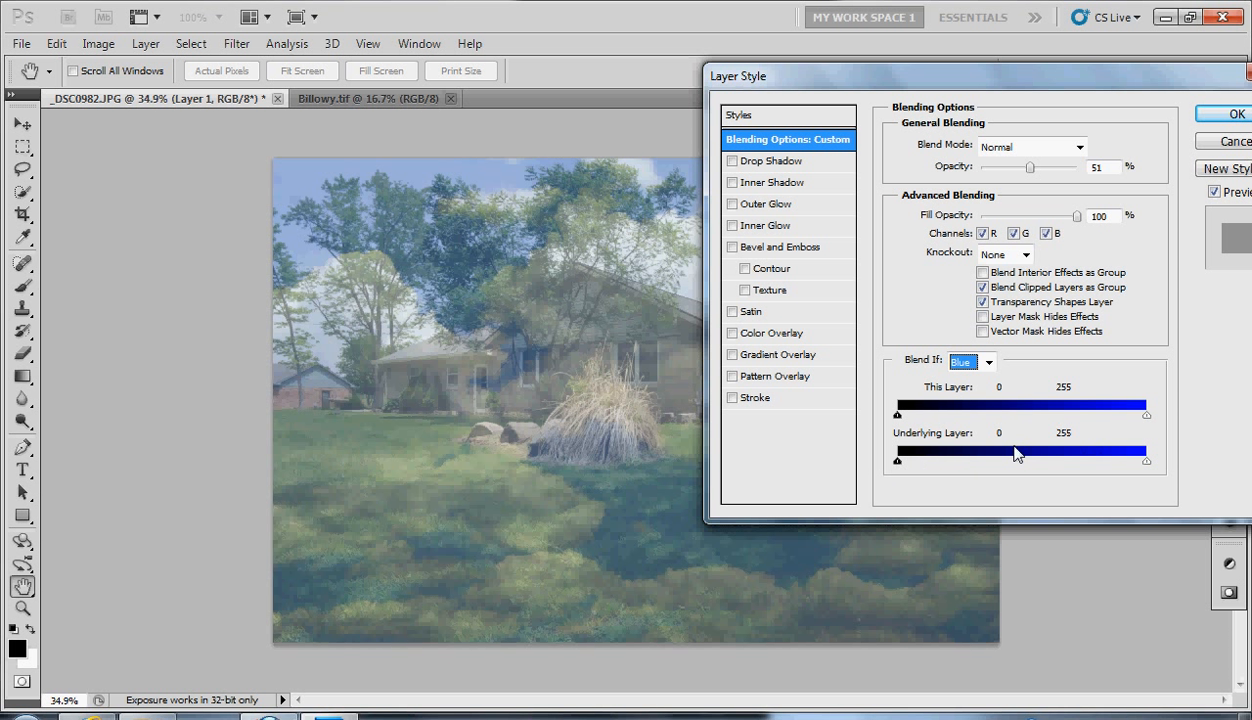
pyautogui.click(898, 464)
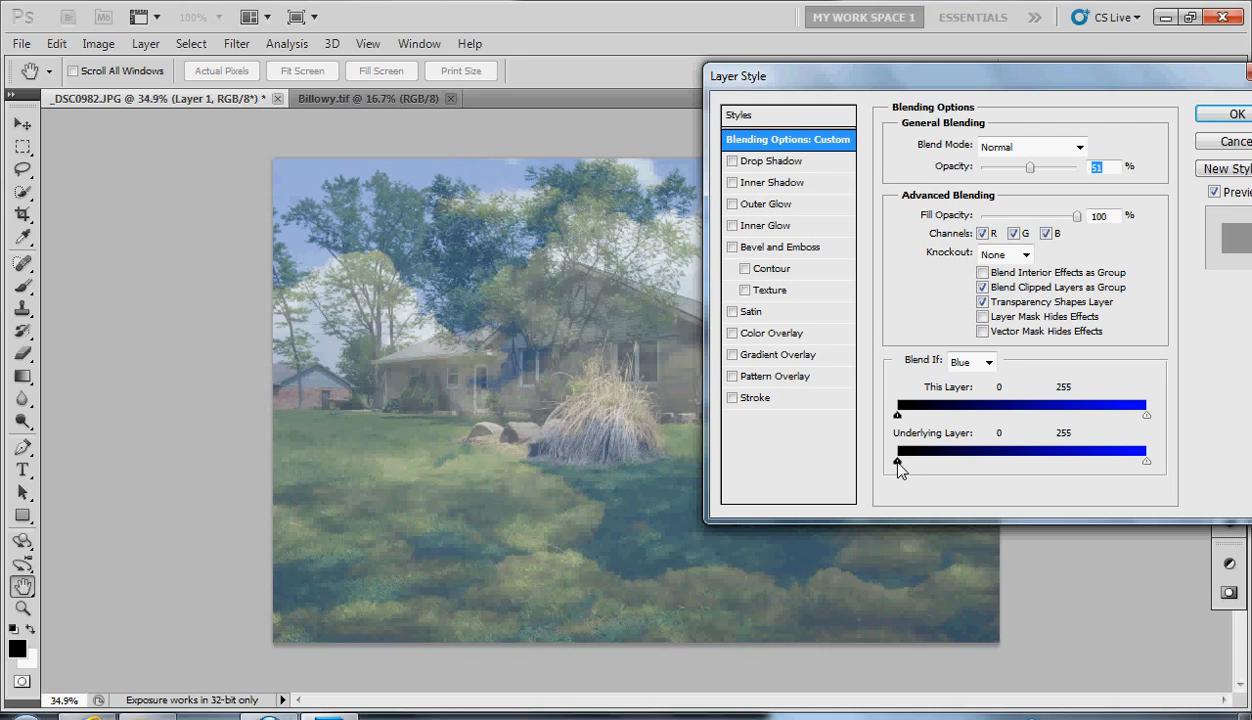
pyautogui.moveTo(898, 466); pyautogui.dragTo(1038, 486)
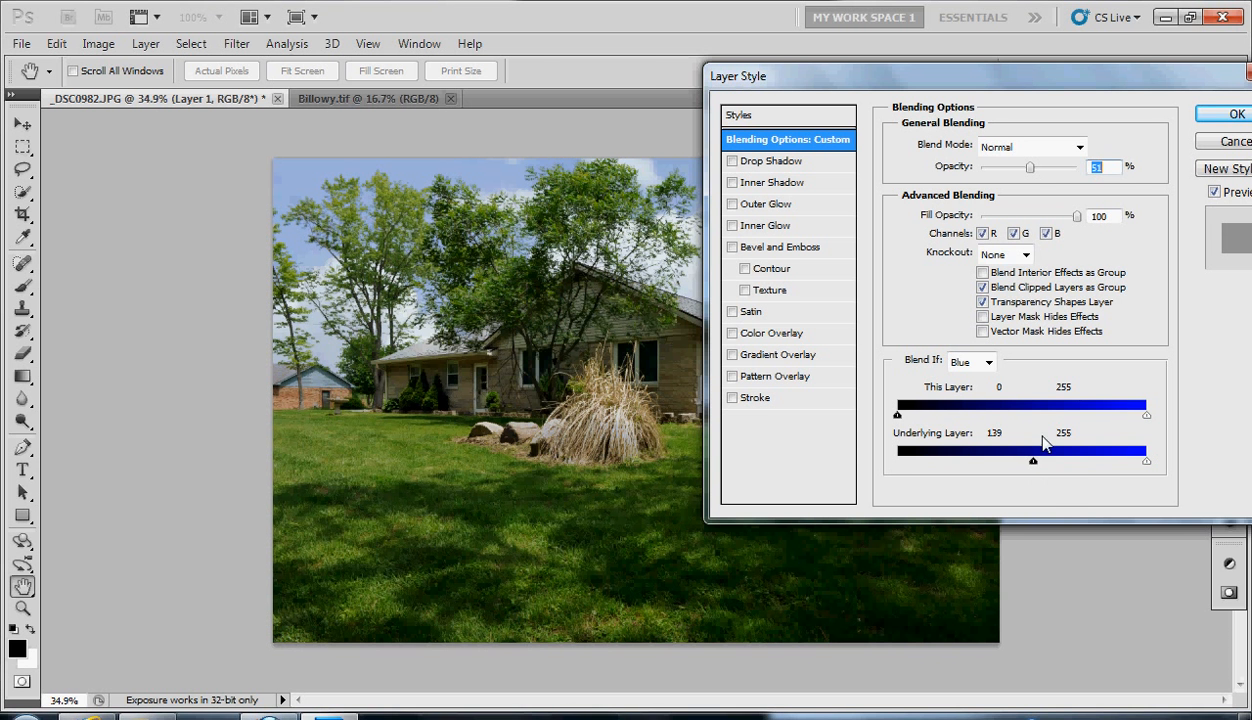
pyautogui.click(1237, 117)
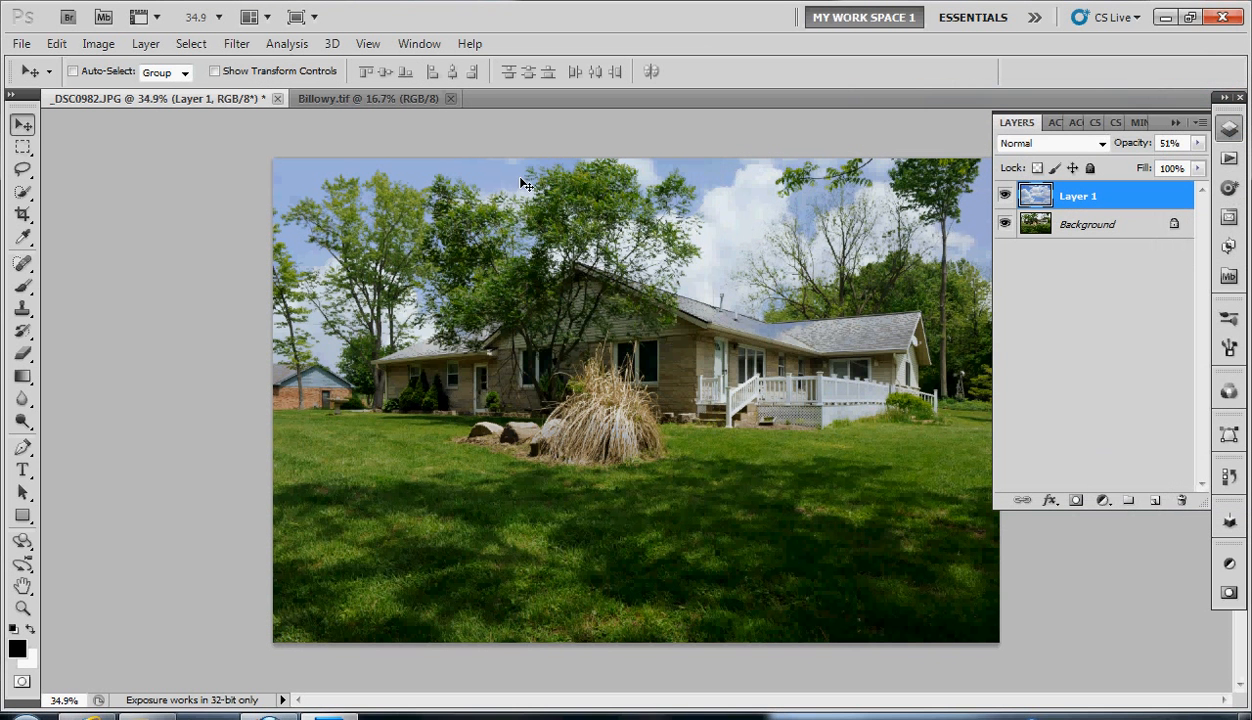
# - Check the blend around the tree leaves up close and set the cloud layer's opacity to 70%
pyautogui.scroll(2, 480, 183)
pyautogui.scroll(2, 493, 193)
pyautogui.scroll(3, 390, 197)
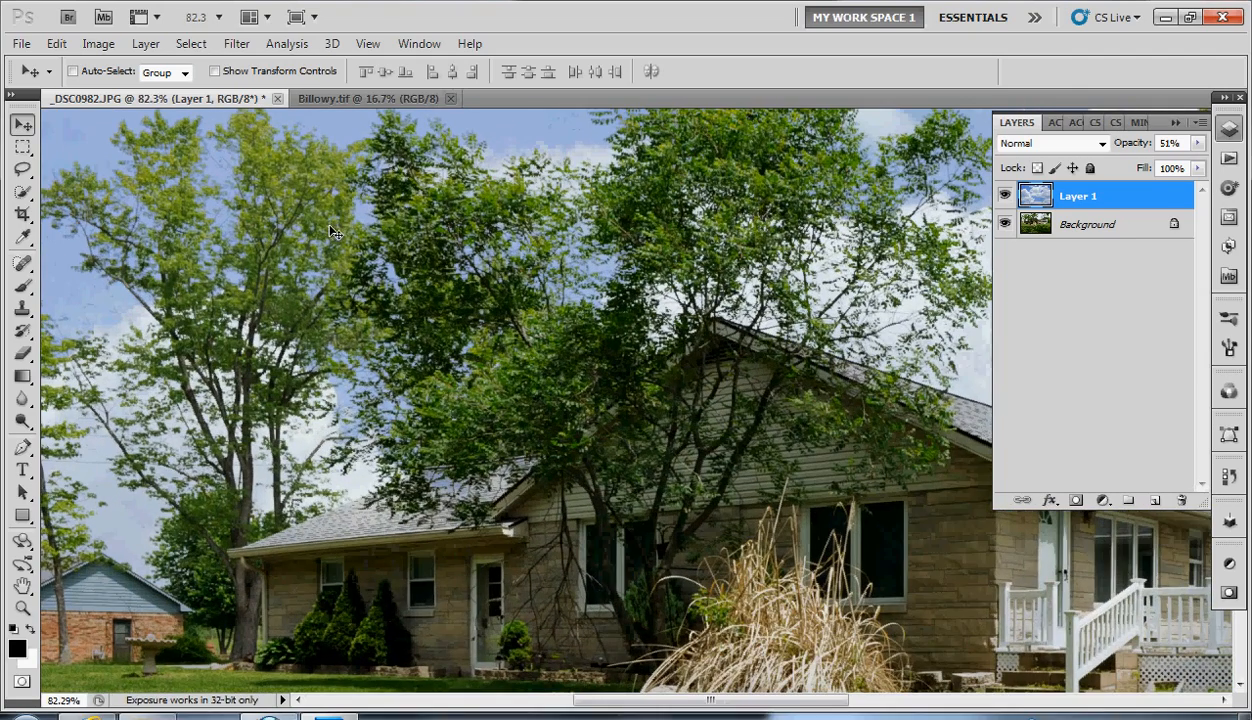
pyautogui.scroll(-3, 485, 238)
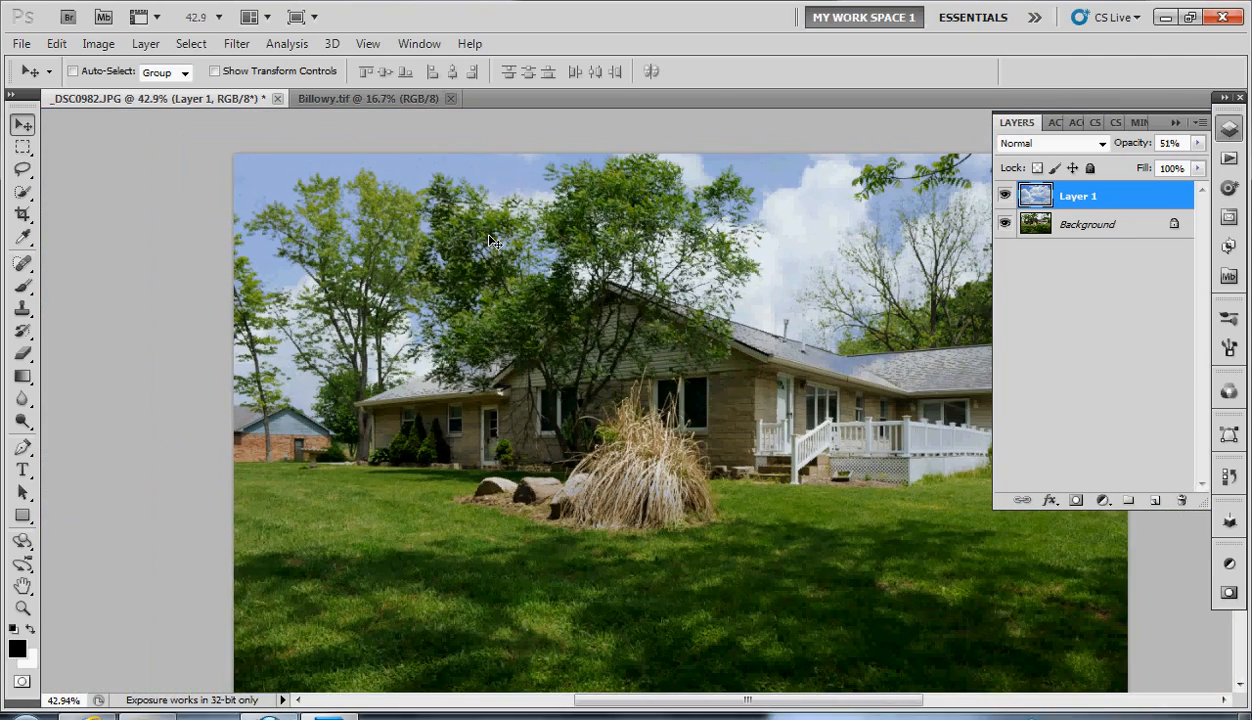
pyautogui.click(1198, 144)
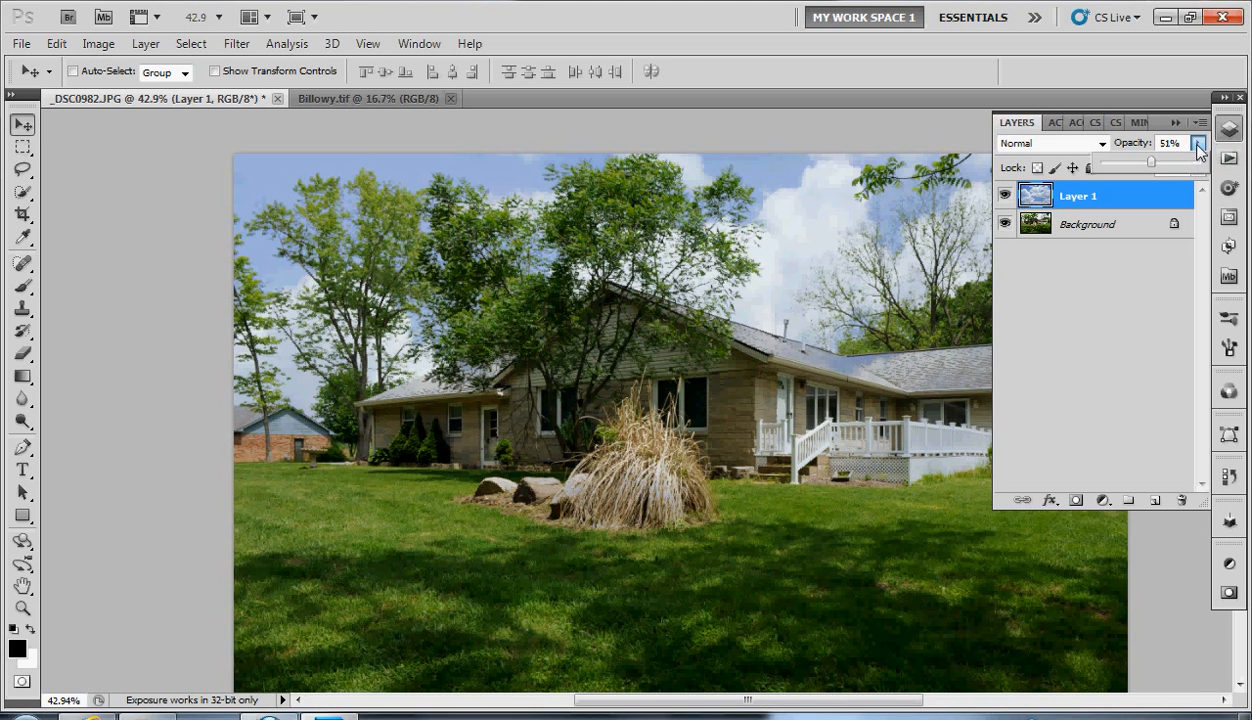
pyautogui.moveTo(1158, 168); pyautogui.dragTo(1170, 196)
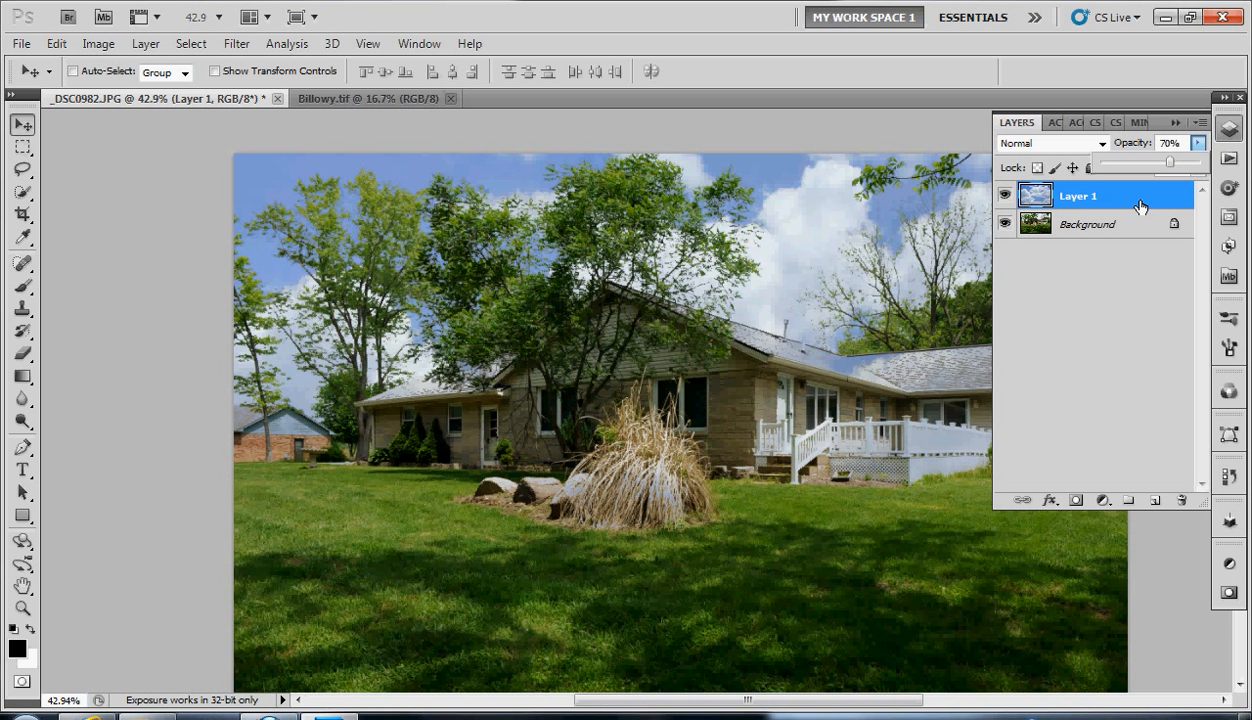
pyautogui.click(1138, 202)
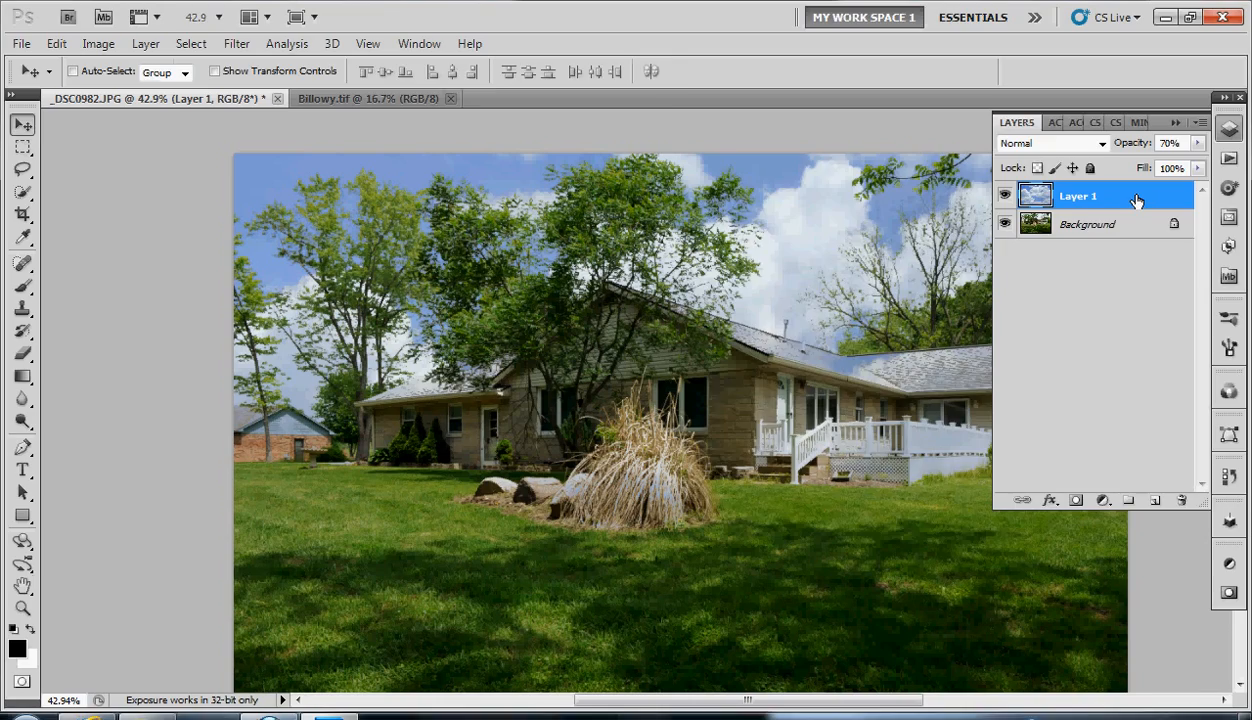
# - Raise the cloud layer's Blue Blend If black point for the underlying layer to 153 and apply the blending options
pyautogui.doubleClick(1137, 200)
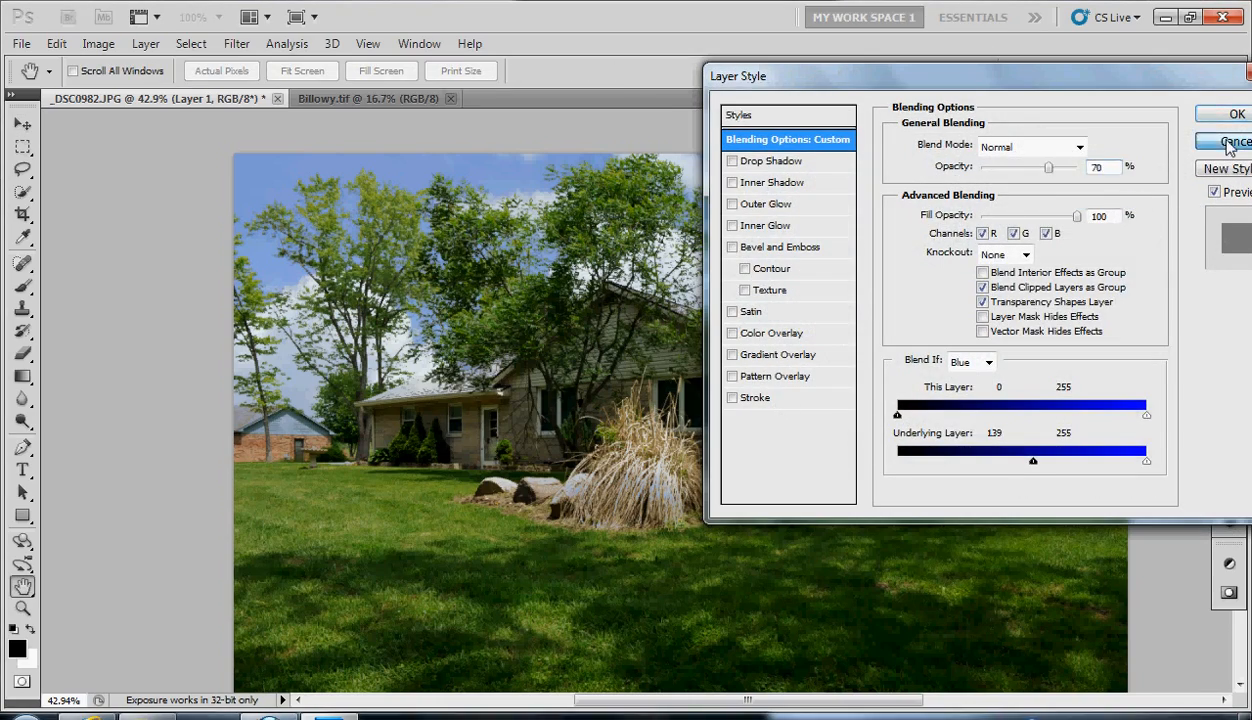
pyautogui.click(1230, 143)
pyautogui.scroll(5, 400, 200)
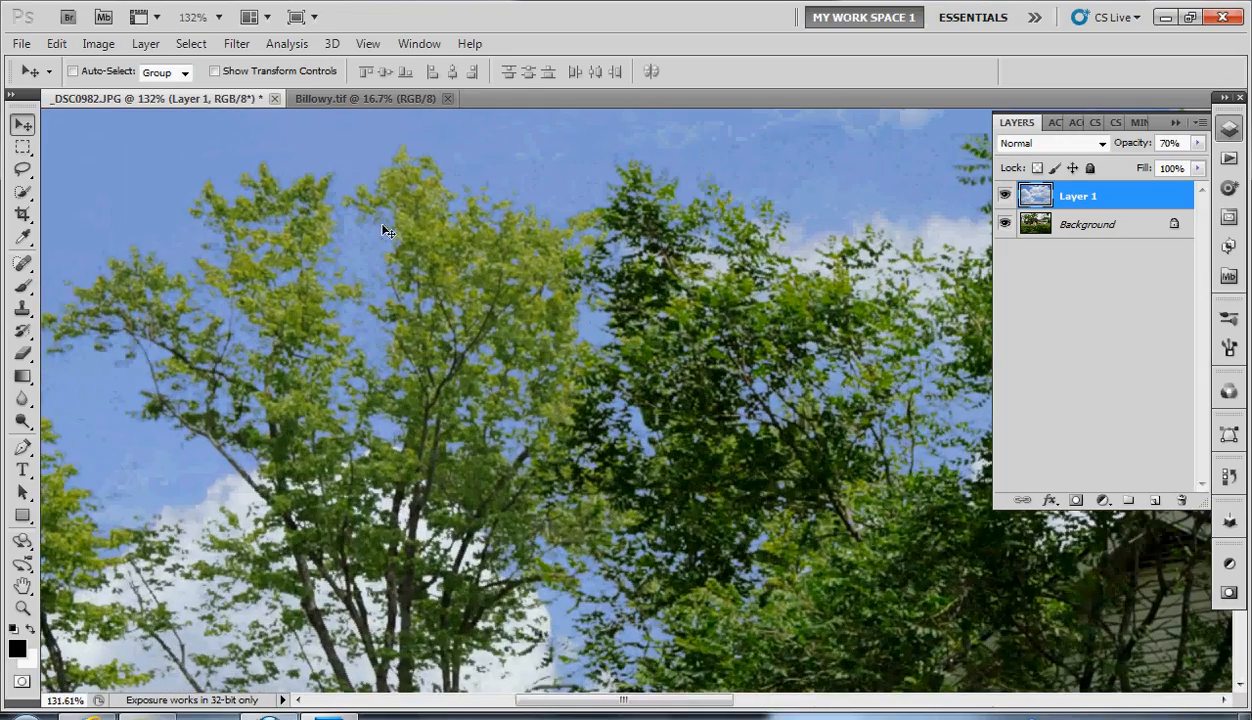
pyautogui.scroll(1, 443, 236)
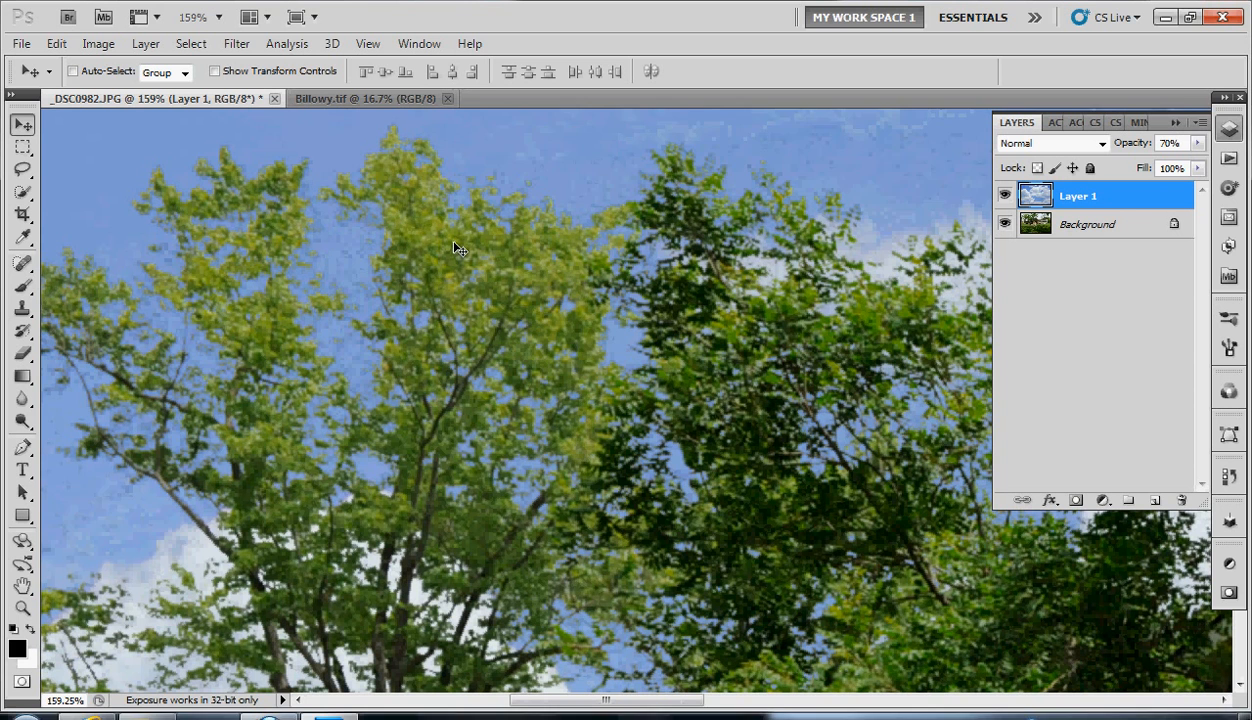
pyautogui.press('h')
pyautogui.doubleClick(1145, 202)
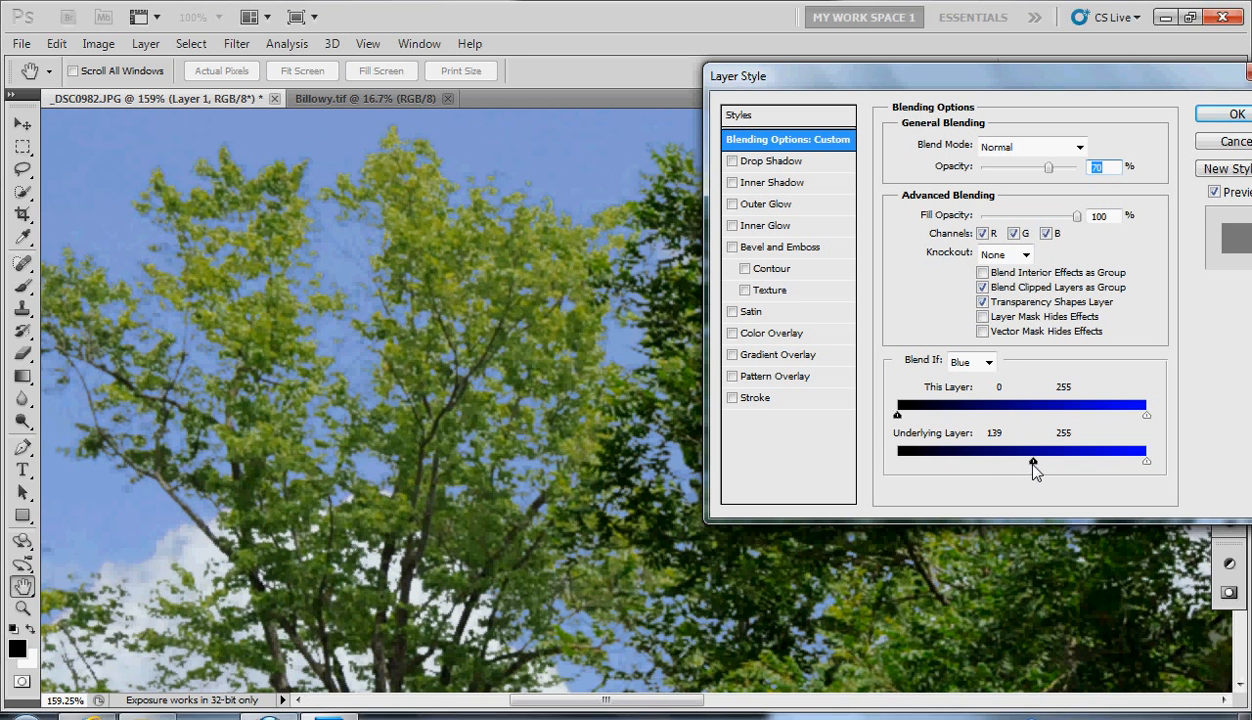
pyautogui.moveTo(1034, 465); pyautogui.dragTo(1061, 465)
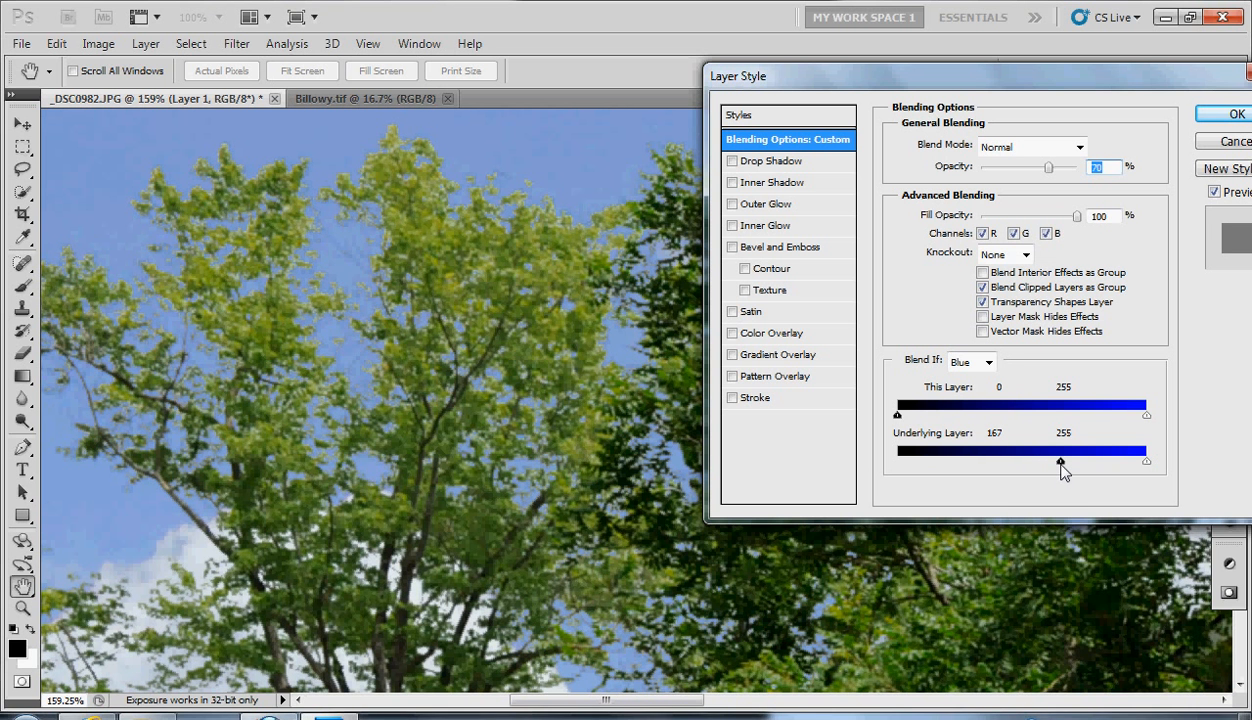
pyautogui.moveTo(1062, 472); pyautogui.dragTo(1060, 472)
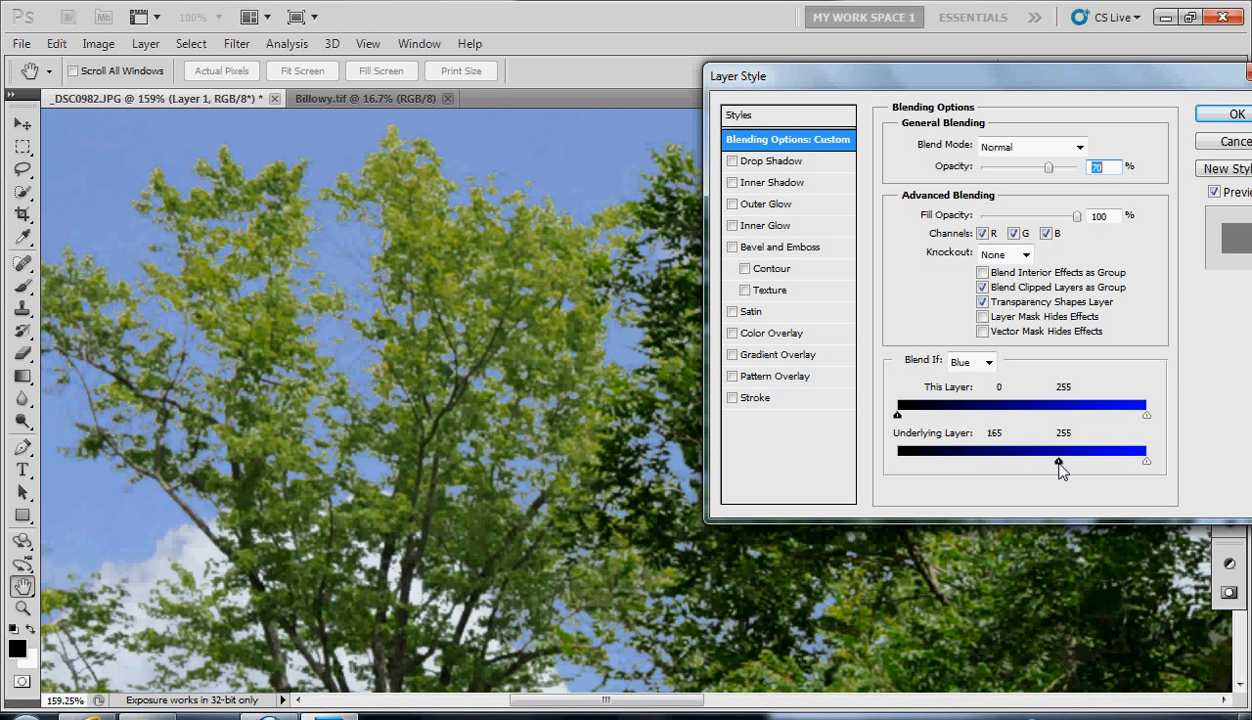
pyautogui.press('alt')
pyautogui.moveTo(1068, 466)
pyautogui.mouseDown()
pyautogui.moveTo(1200, 468)
pyautogui.moveTo(1183, 479)
pyautogui.moveTo(1020, 468)
pyautogui.moveTo(1049, 470)
pyautogui.mouseUp()
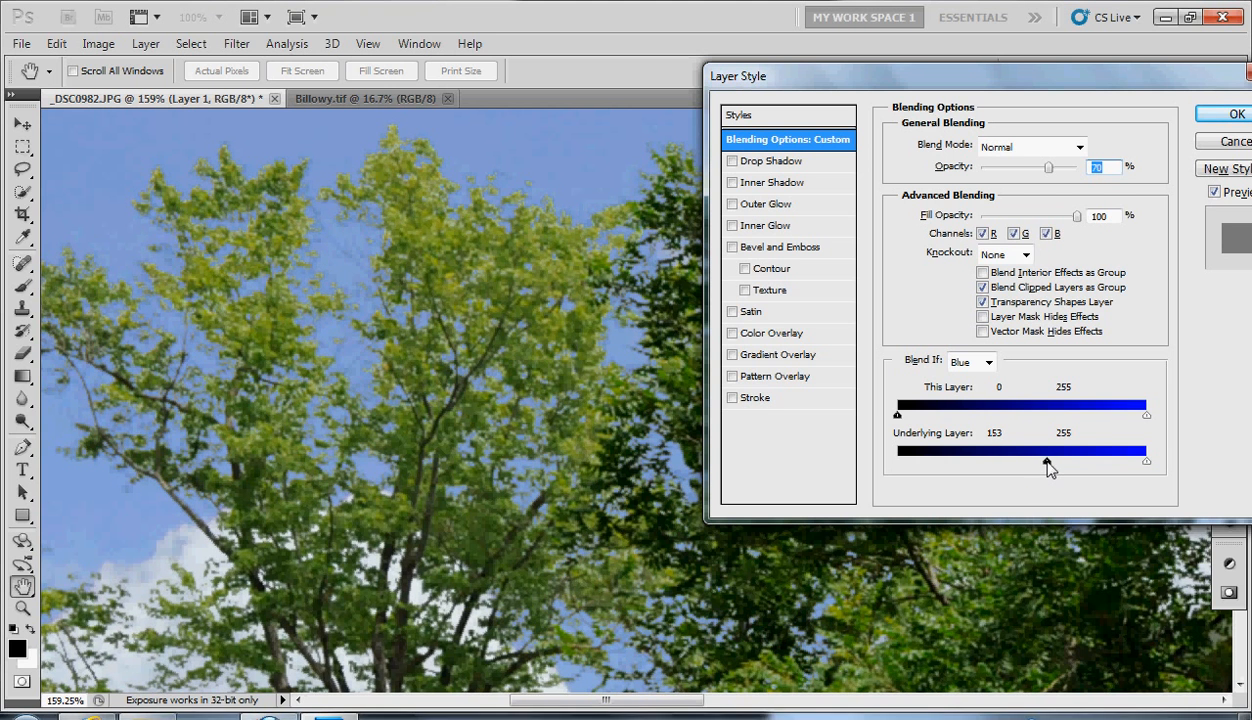
pyautogui.click(1205, 115)
# - Inspect the cloud spill on the roof and grass clump, and set up the Brush tool at size 60
pyautogui.scroll(-10, 690, 332)
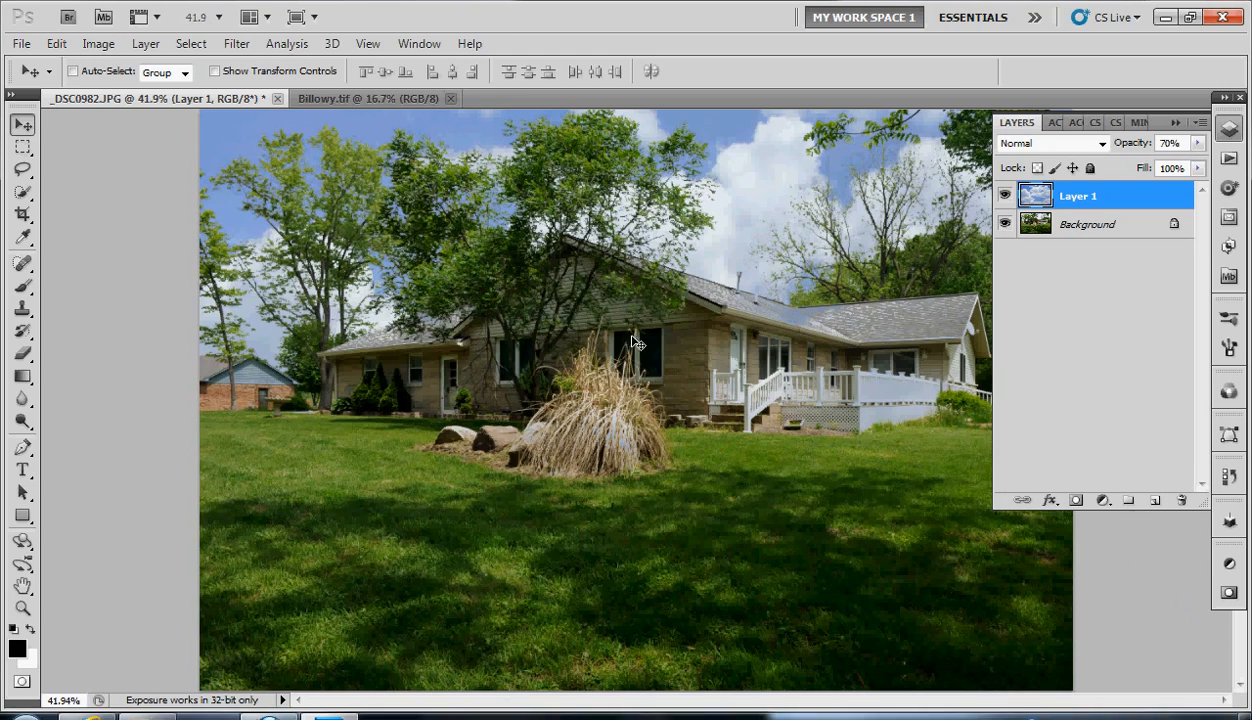
pyautogui.scroll(5, 760, 325)
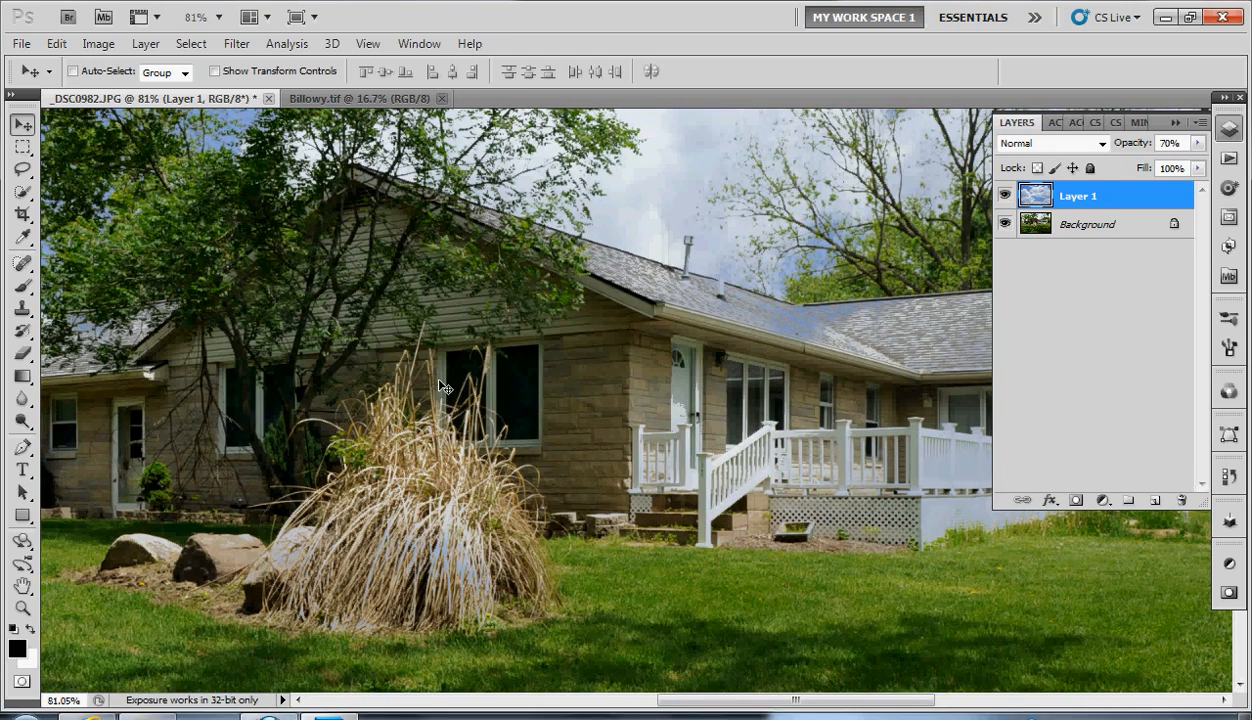
pyautogui.scroll(-1, 478, 375)
pyautogui.scroll(-1, 478, 375)
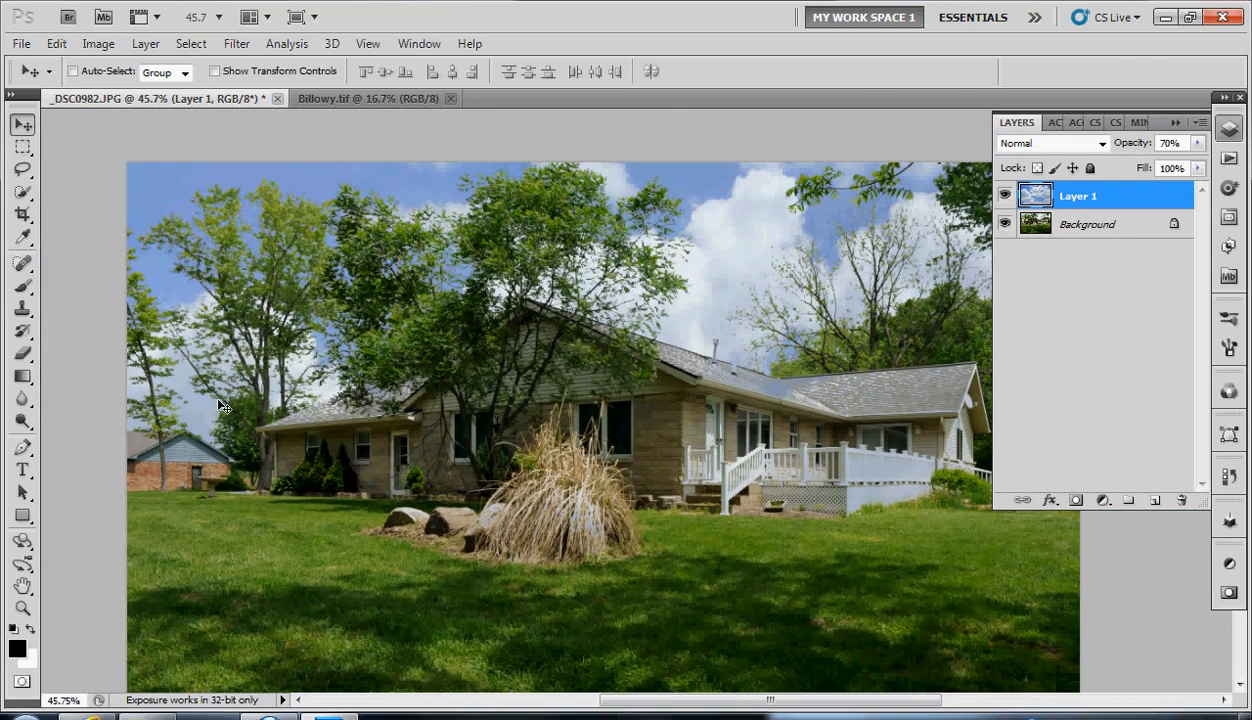
pyautogui.click(23, 287)
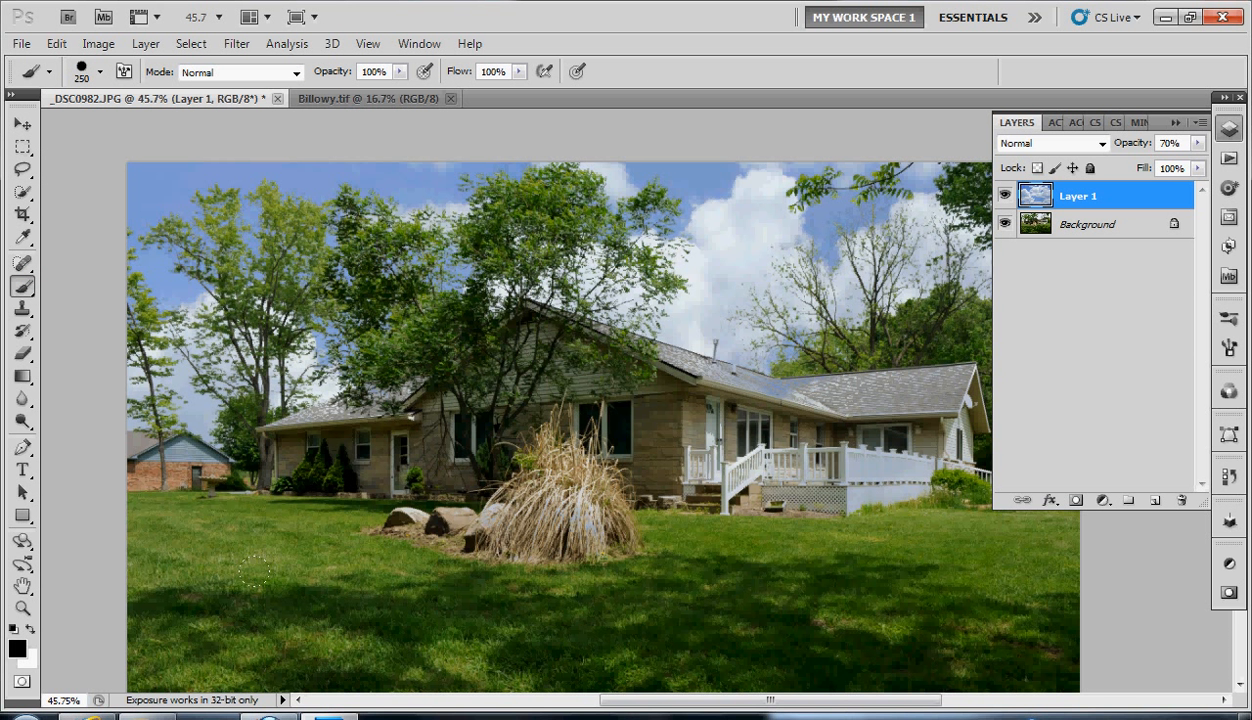
pyautogui.press('[')
pyautogui.press('[')
pyautogui.press('[')
pyautogui.press('[')
pyautogui.press('[')
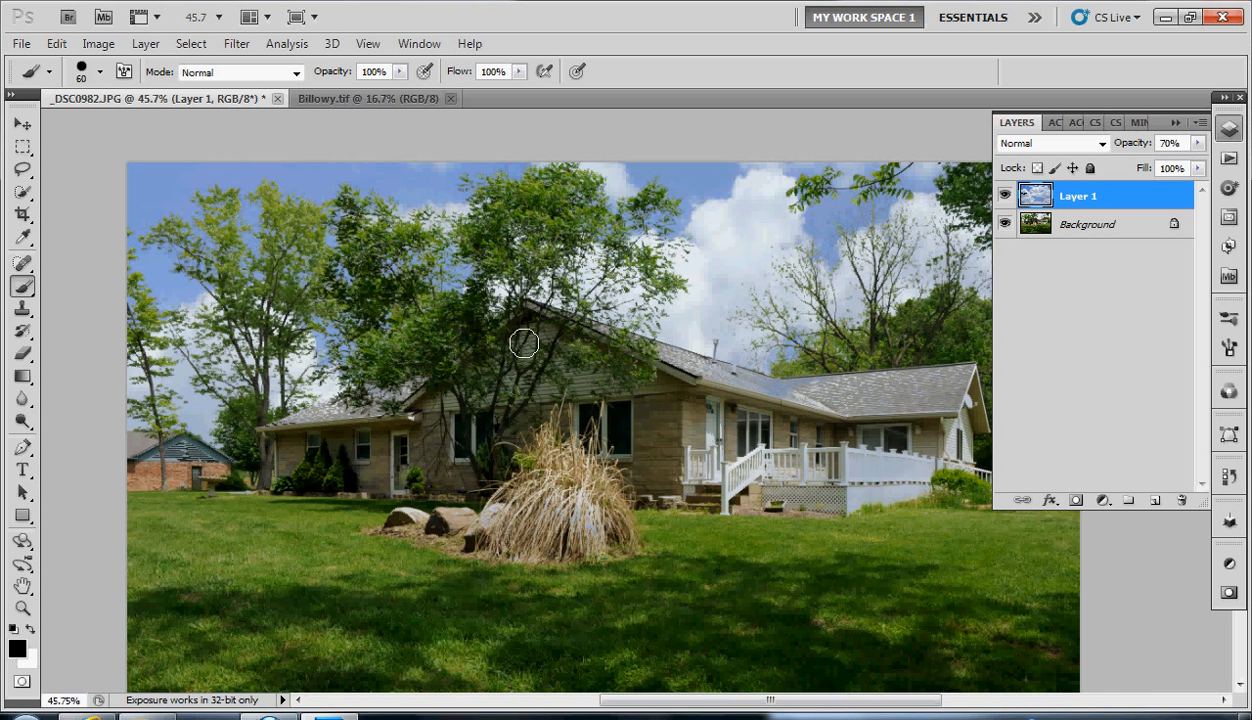
# - Add a layer mask to the cloud layer and paint black along the rooflines across the whole photo
pyautogui.click(1076, 500)
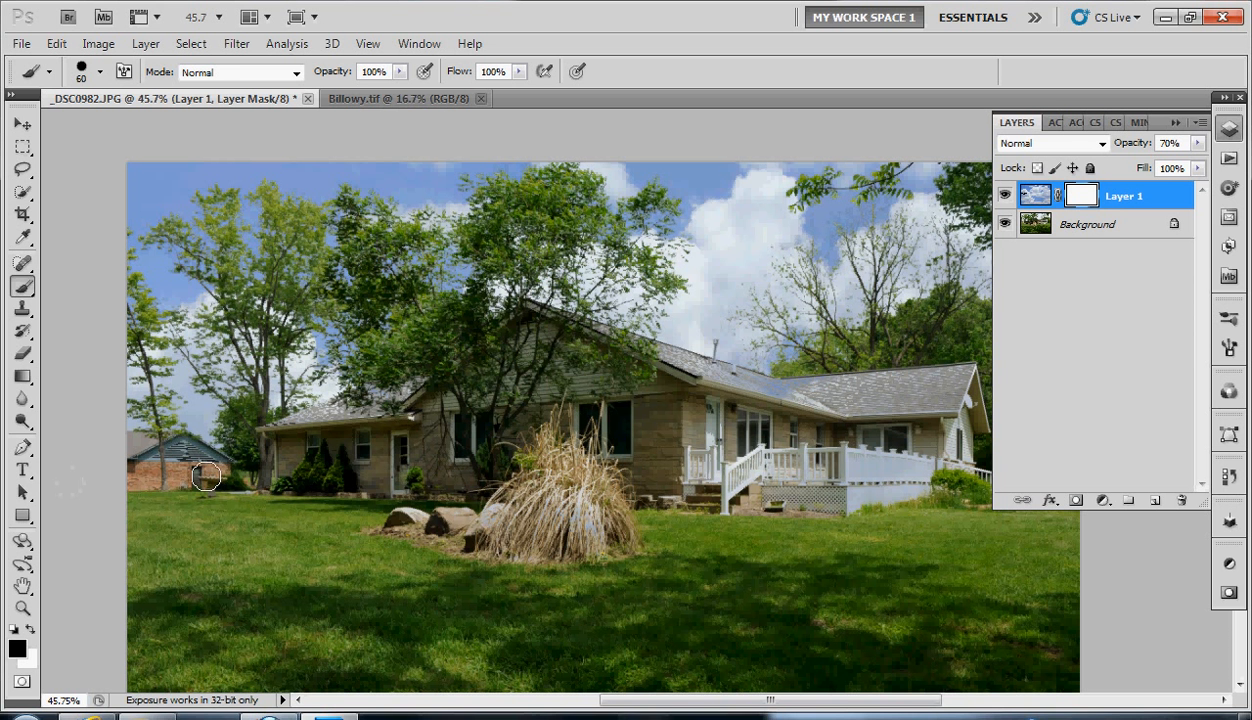
pyautogui.hotkey('ctrl', 'z')
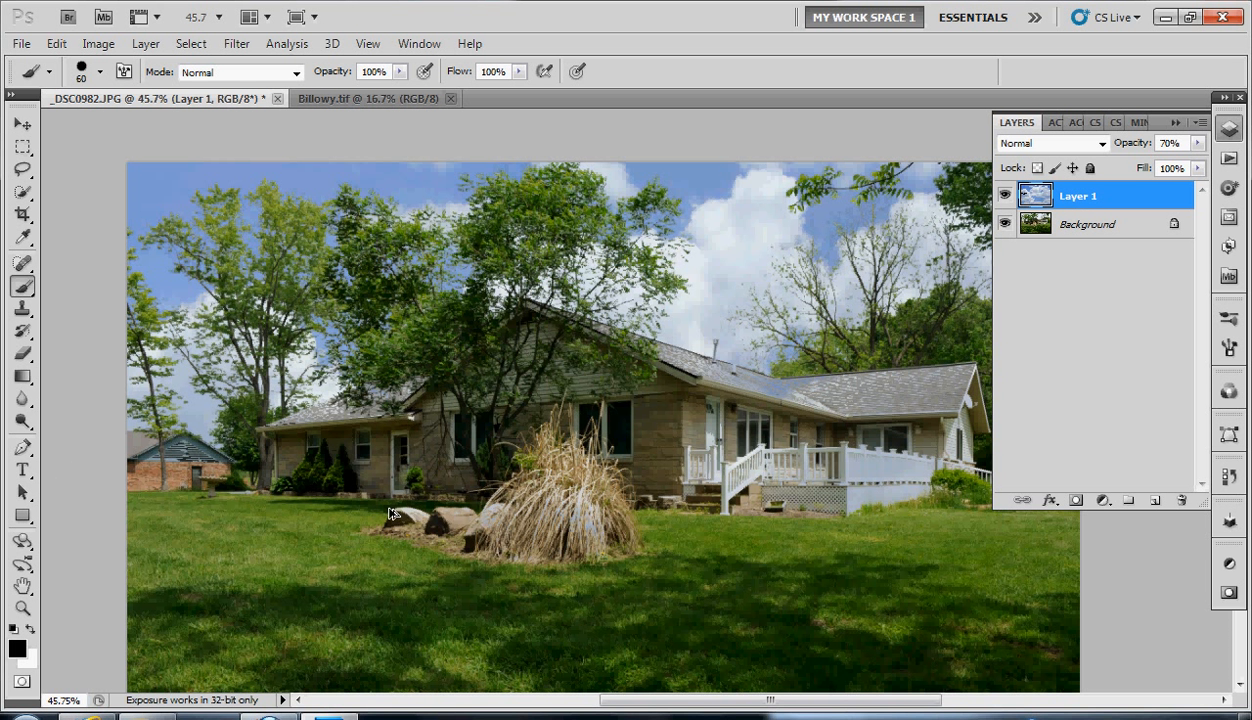
pyautogui.click(1076, 500)
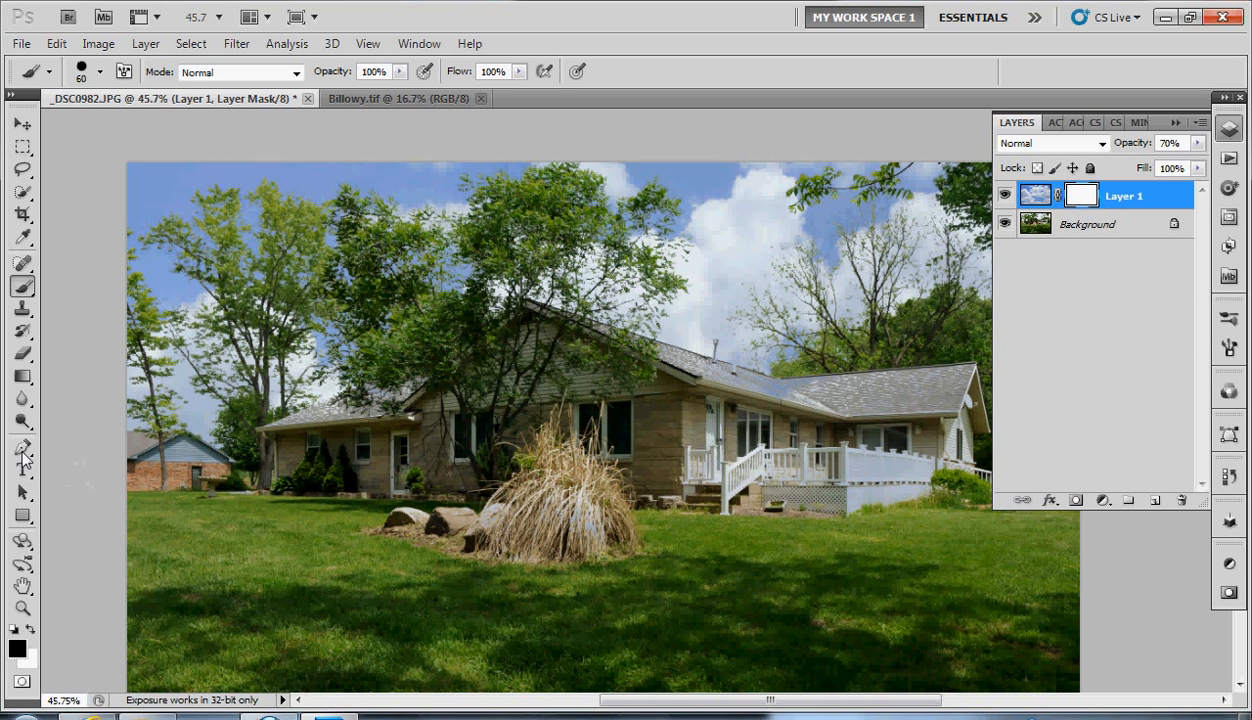
pyautogui.moveTo(130, 446)
pyautogui.mouseDown()
pyautogui.moveTo(196, 452)
pyautogui.moveTo(253, 476)
pyautogui.mouseUp()
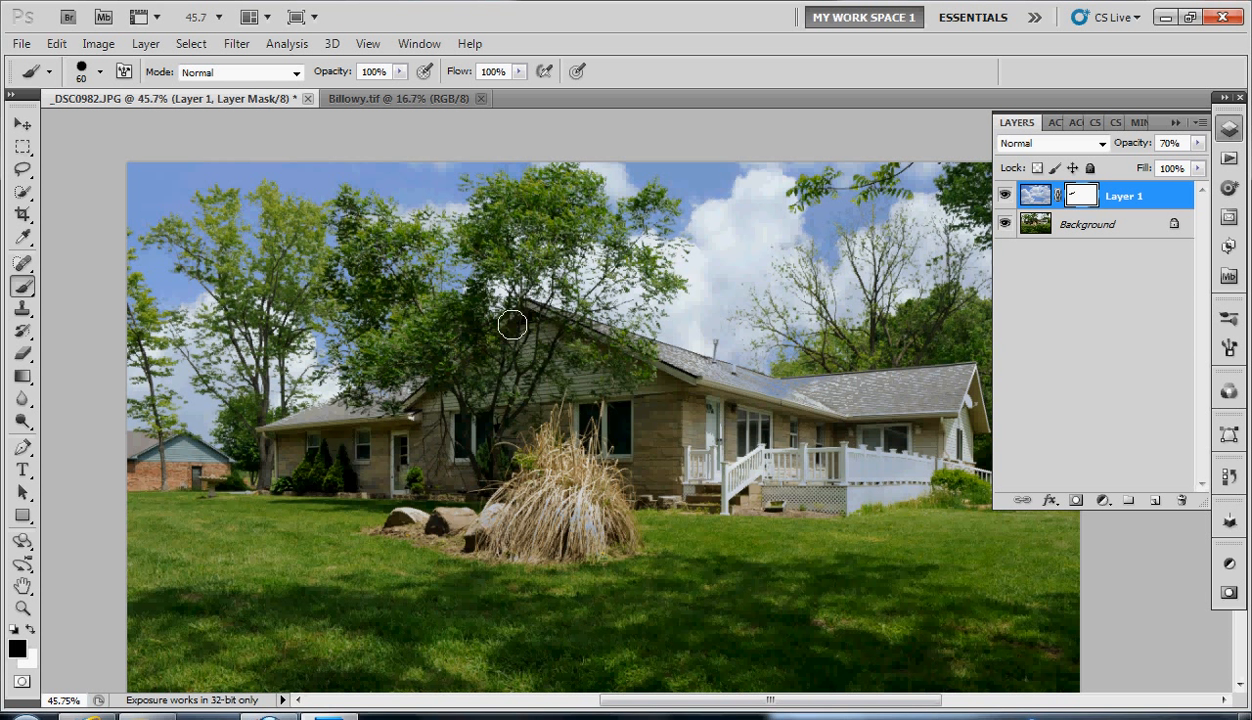
pyautogui.keyDown('shift'); pyautogui.click(527, 320); pyautogui.keyUp('shift')
pyautogui.keyDown('shift'); pyautogui.click(761, 388); pyautogui.keyUp('shift')
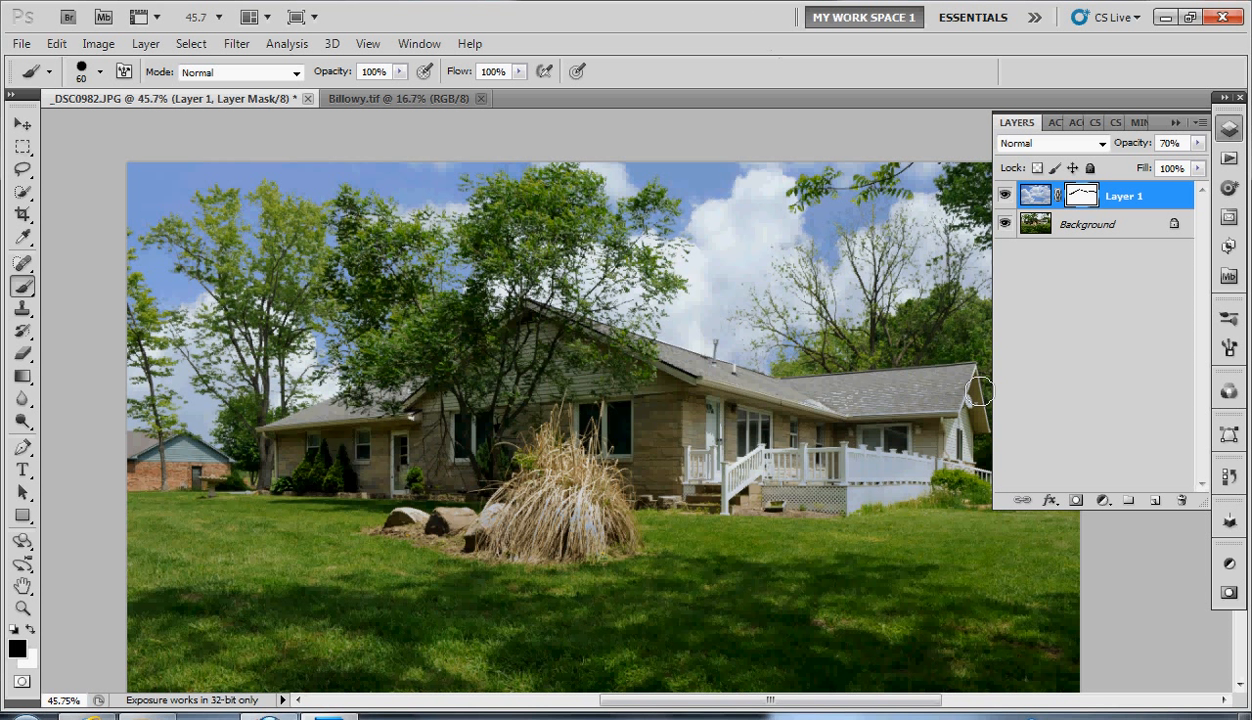
# - Viewing the mask alone, fill everything below the painted roofline with black using a size 300 brush, and return to the photo view
pyautogui.keyDown('alt'); pyautogui.click(1083, 198); pyautogui.keyUp('alt')
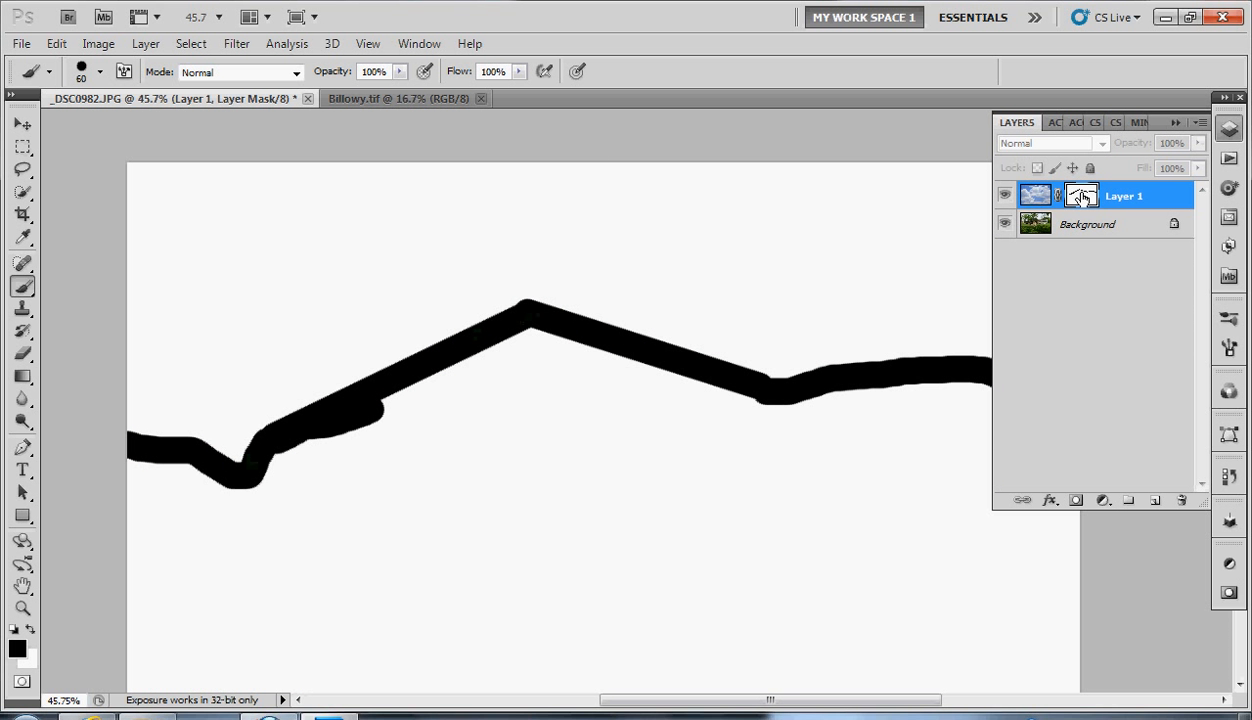
pyautogui.scroll(-2, 640, 465)
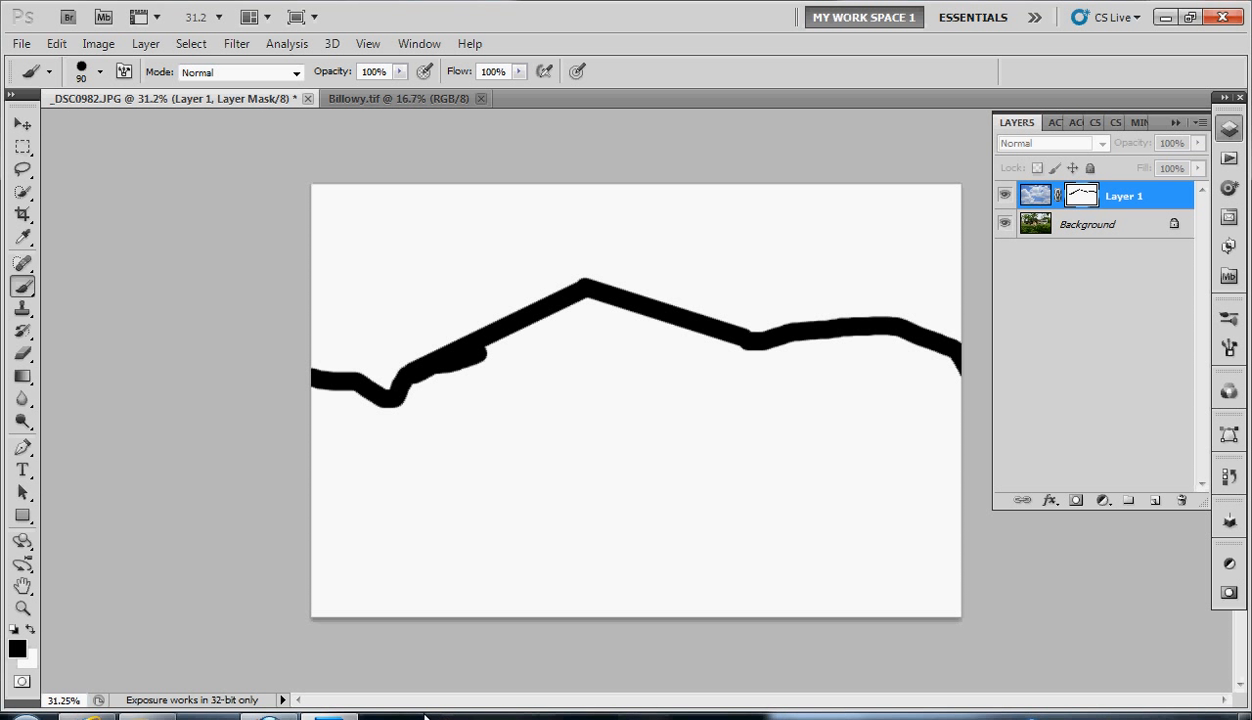
pyautogui.moveTo(299, 569)
pyautogui.mouseDown()
pyautogui.moveTo(957, 545)
pyautogui.moveTo(927, 478)
pyautogui.moveTo(907, 361)
pyautogui.moveTo(844, 344)
pyautogui.moveTo(725, 349)
pyautogui.moveTo(547, 302)
pyautogui.moveTo(443, 343)
pyautogui.moveTo(371, 408)
pyautogui.moveTo(294, 380)
pyautogui.moveTo(240, 394)
pyautogui.moveTo(252, 478)
pyautogui.moveTo(899, 492)
pyautogui.moveTo(906, 434)
pyautogui.moveTo(788, 394)
pyautogui.moveTo(455, 380)
pyautogui.moveTo(259, 431)
pyautogui.moveTo(847, 438)
pyautogui.mouseUp()
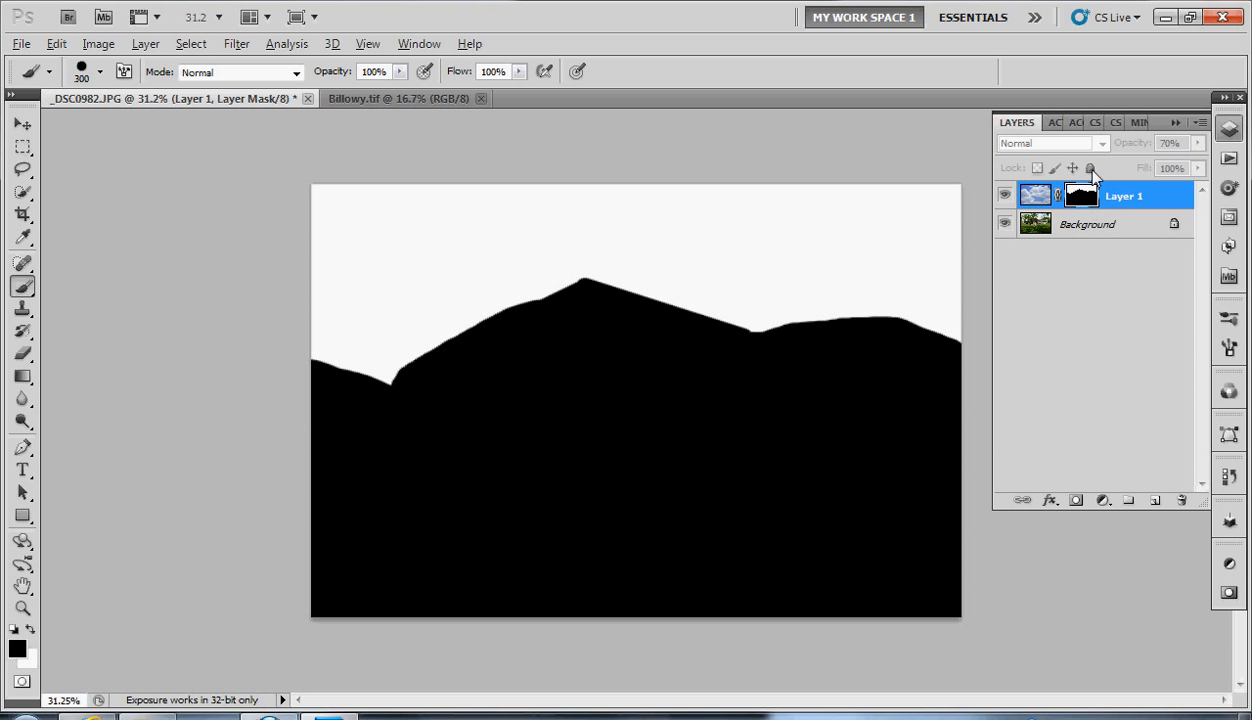
pyautogui.keyDown('alt'); pyautogui.click(1080, 195); pyautogui.keyUp('alt')
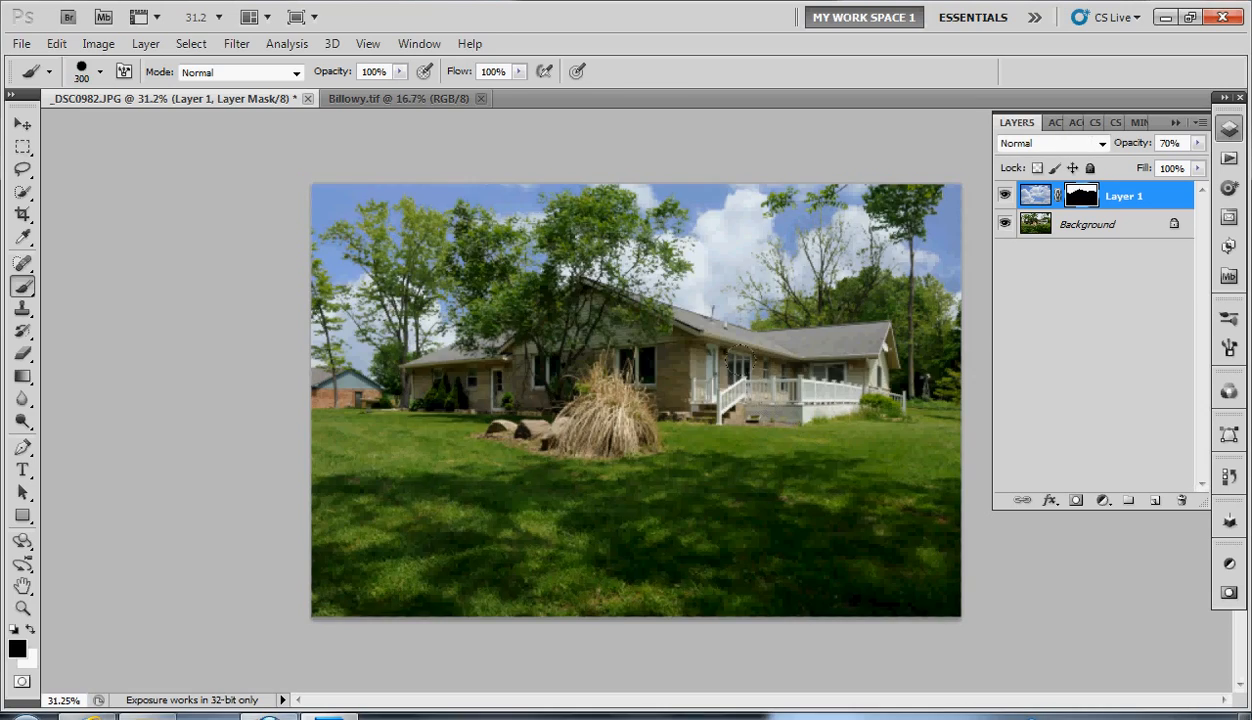
# - Paint a black patch on the mask over the sky beside the chimney pipe with a small brush and check the mask alone
pyautogui.scroll(6, 744, 362)
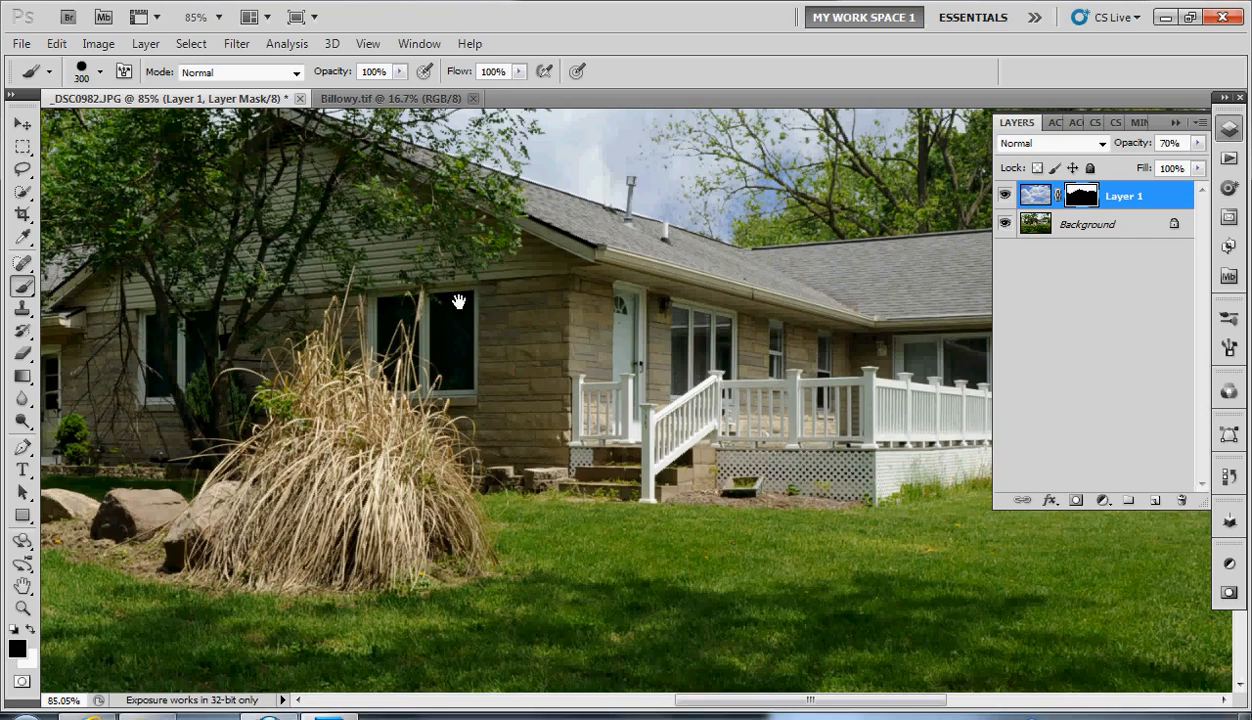
pyautogui.moveTo(459, 302); pyautogui.dragTo(501, 412)
pyautogui.scroll(5, 571, 281)
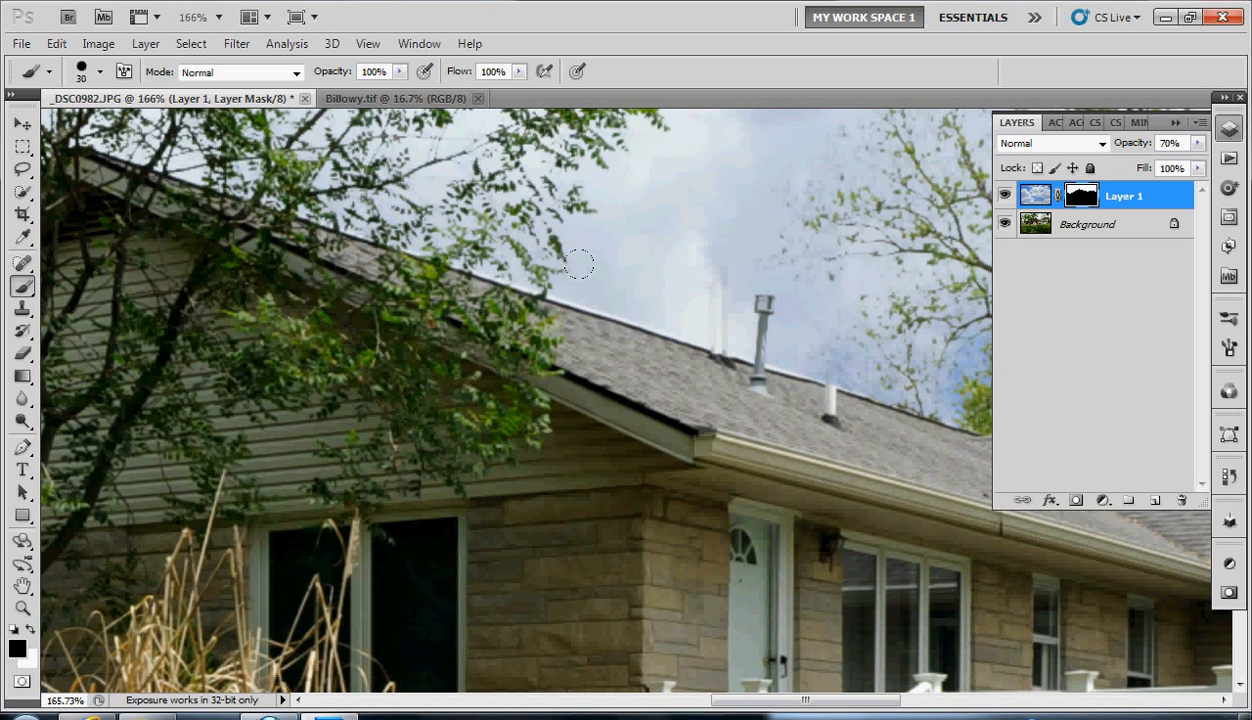
pyautogui.moveTo(578, 287)
pyautogui.mouseDown()
pyautogui.moveTo(680, 322)
pyautogui.moveTo(624, 263)
pyautogui.moveTo(552, 247)
pyautogui.moveTo(623, 268)
pyautogui.mouseUp()
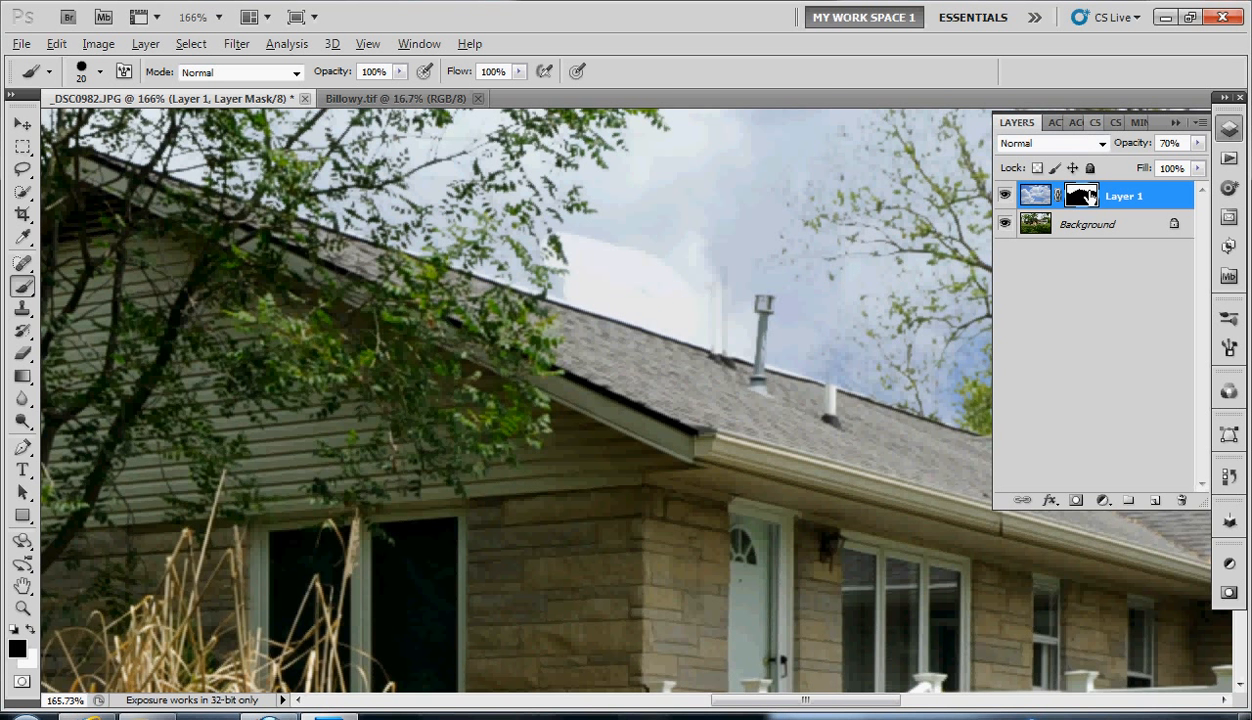
pyautogui.keyDown('alt'); pyautogui.click(1088, 196); pyautogui.keyUp('alt')
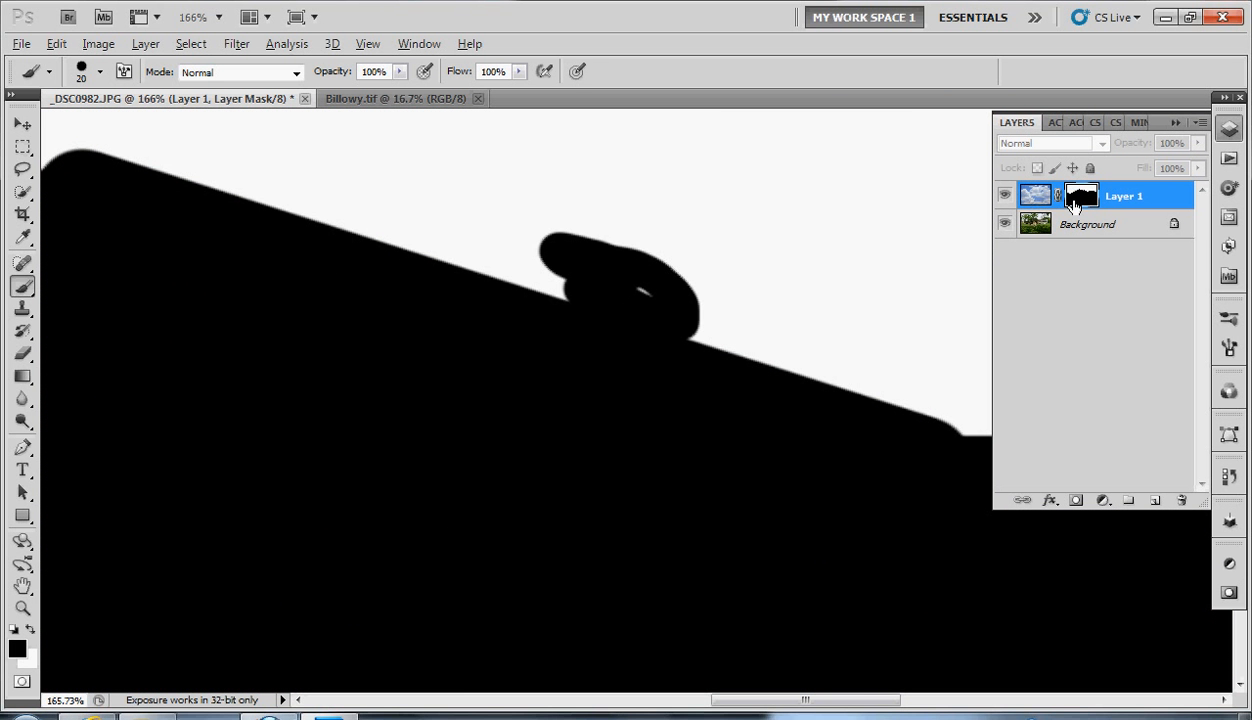
pyautogui.keyDown('alt'); pyautogui.click(1073, 200); pyautogui.keyUp('alt')
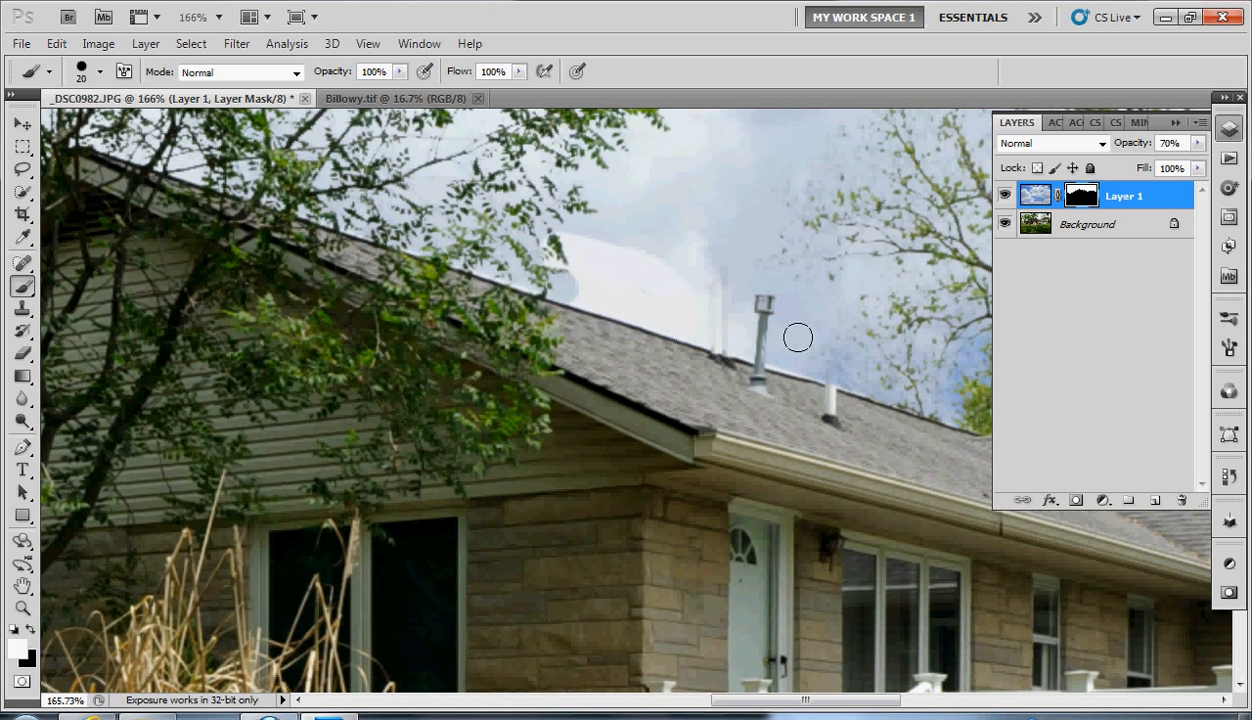
# - Paint white on the mask with a size 20 brush along the roof edge and over the black patch to restore the clouds
pyautogui.keyDown('shift'); pyautogui.click(737, 343); pyautogui.keyUp('shift')
pyautogui.moveTo(737, 343)
pyautogui.mouseDown()
pyautogui.moveTo(568, 249)
pyautogui.moveTo(672, 249)
pyautogui.moveTo(552, 236)
pyautogui.mouseUp()
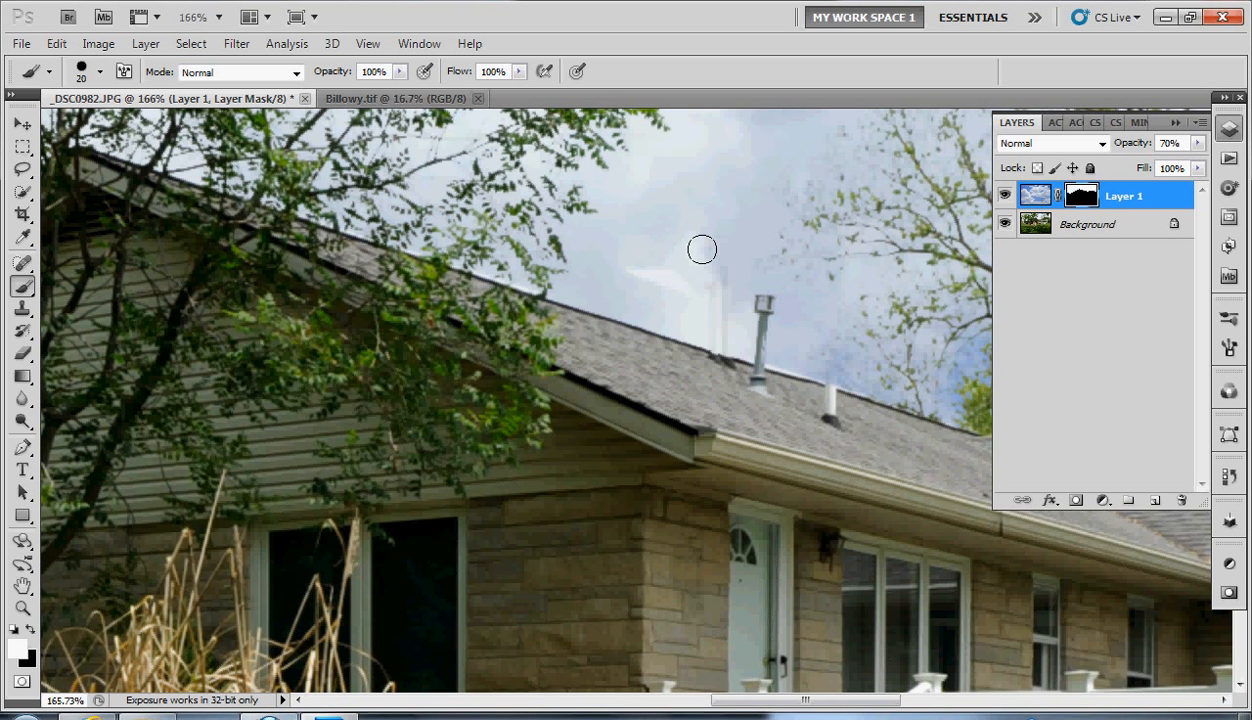
pyautogui.keyDown('alt'); pyautogui.click(1086, 200); pyautogui.keyUp('alt')
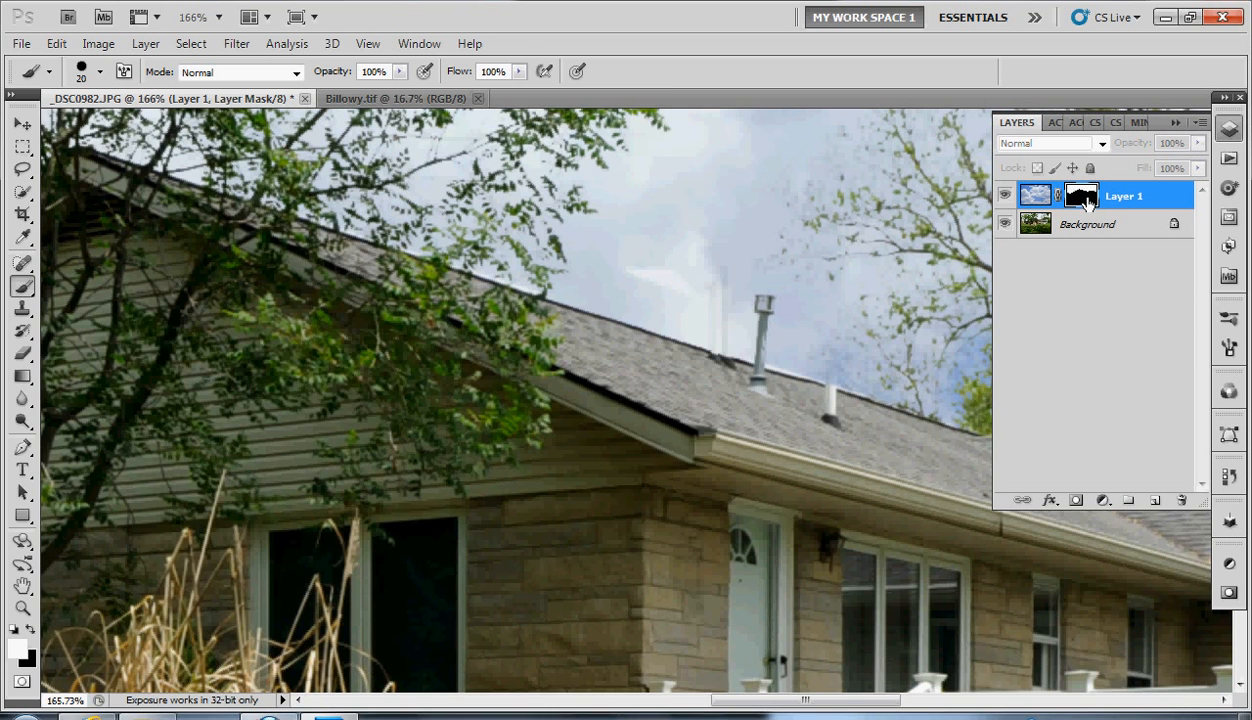
pyautogui.moveTo(706, 292); pyautogui.dragTo(590, 249)
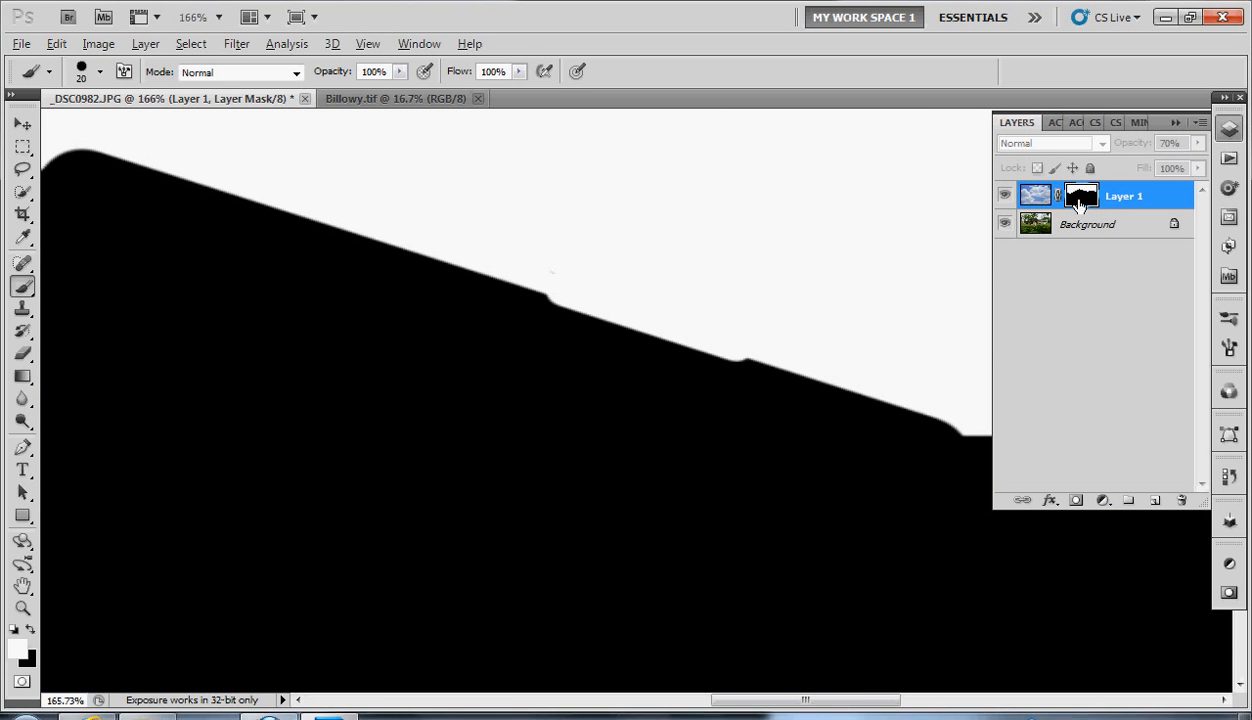
pyautogui.keyDown('alt'); pyautogui.click(1079, 204); pyautogui.keyUp('alt')
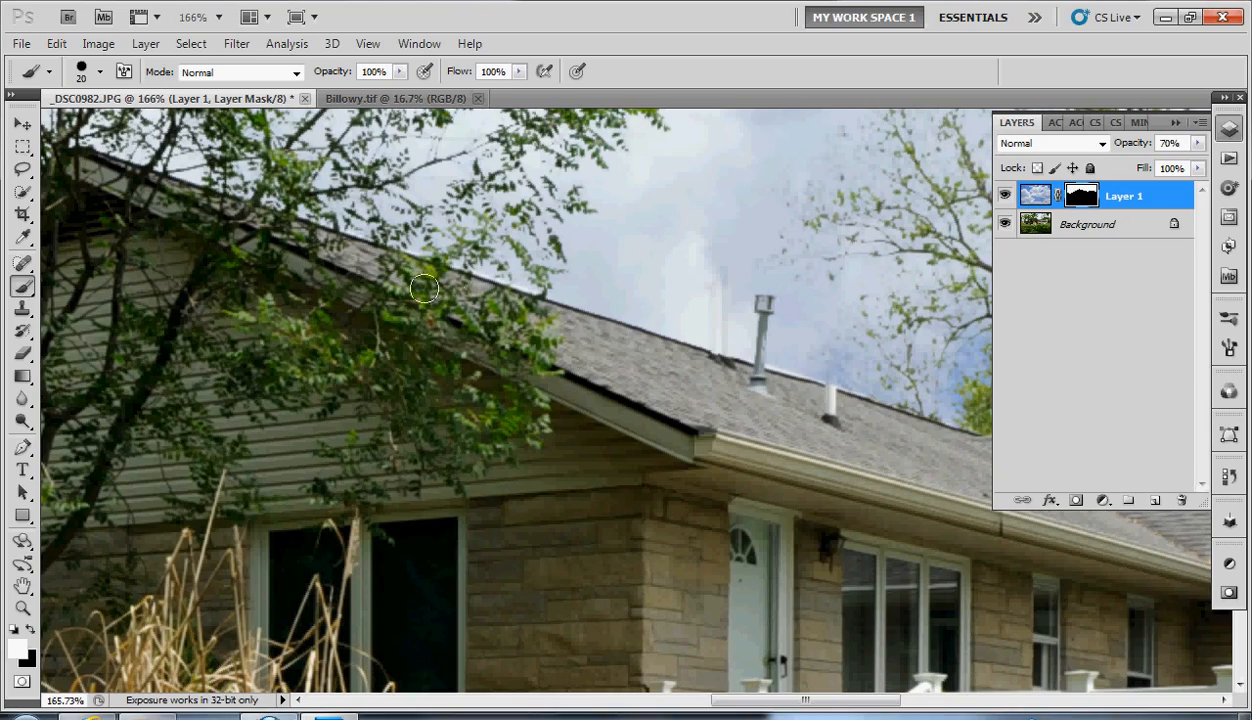
# - Paint white on the mask along the neighbouring brick house's roof edge with the size 20 brush to extend the clouds down to it
pyautogui.scroll(-4, 338, 338)
pyautogui.moveTo(238, 366); pyautogui.dragTo(741, 407)
pyautogui.moveTo(540, 479); pyautogui.dragTo(755, 527)
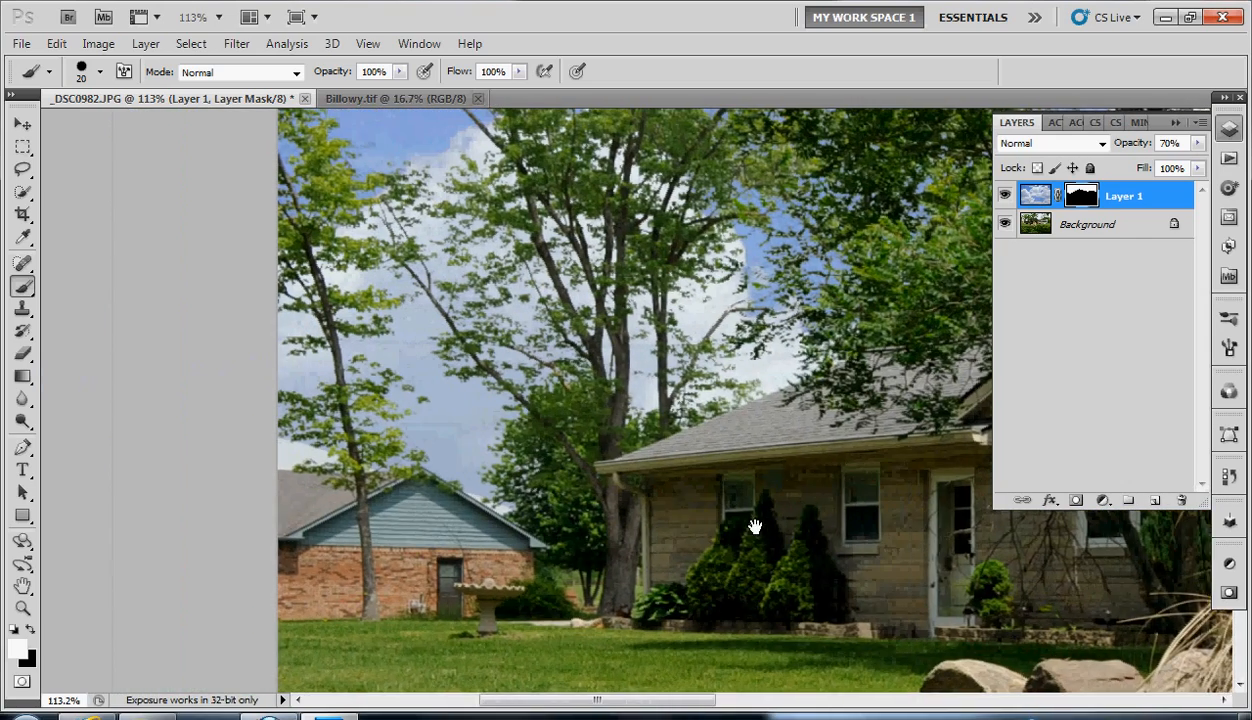
pyautogui.scroll(4, 410, 555)
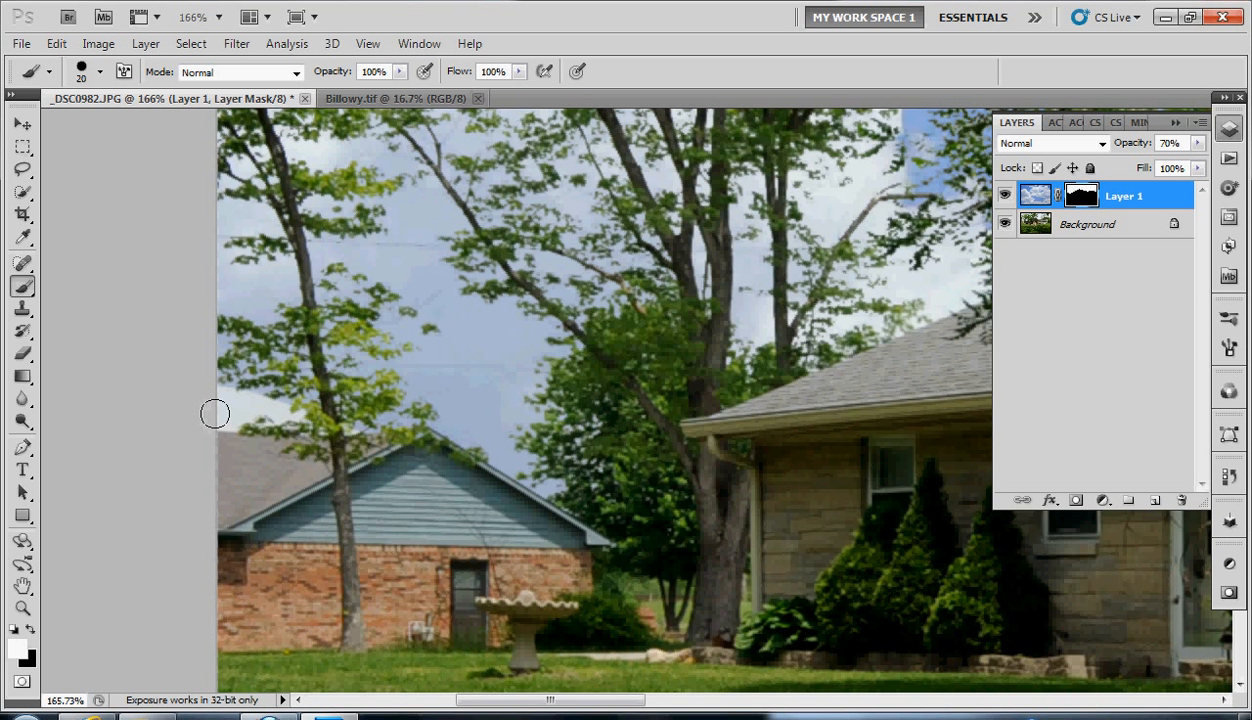
pyautogui.keyDown('shift'); pyautogui.click(311, 418); pyautogui.keyUp('shift')
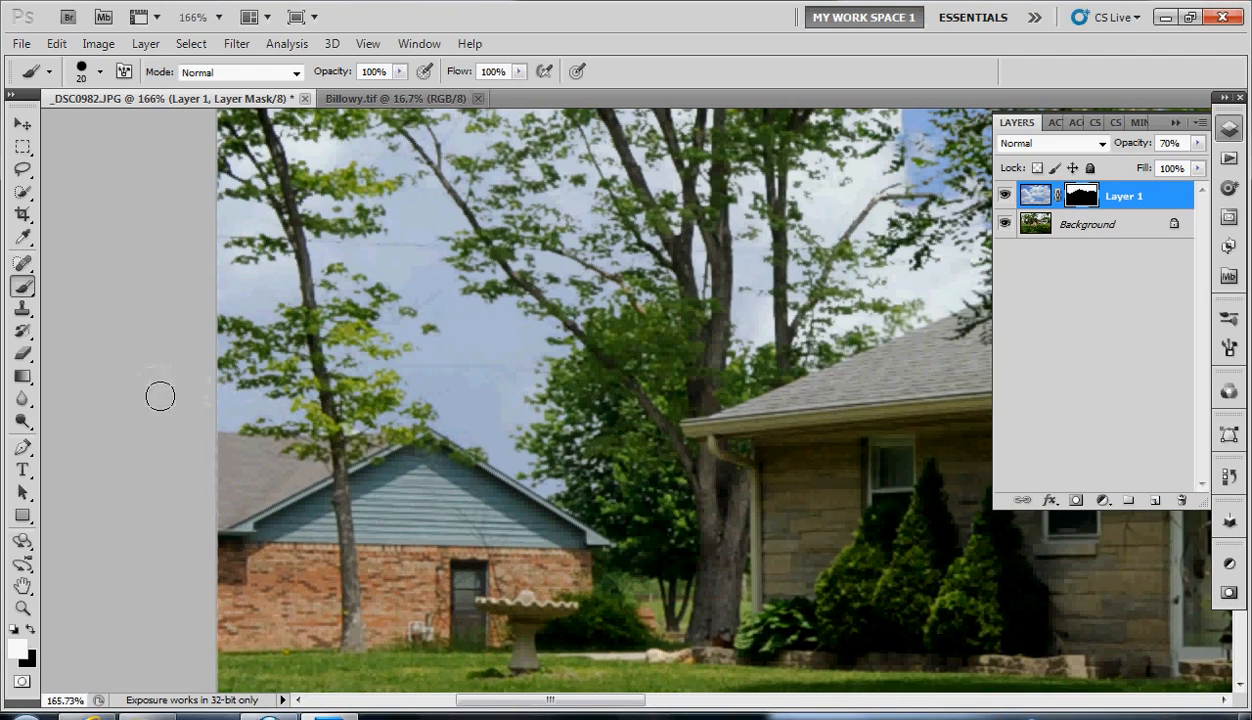
pyautogui.scroll(-5, 413, 346)
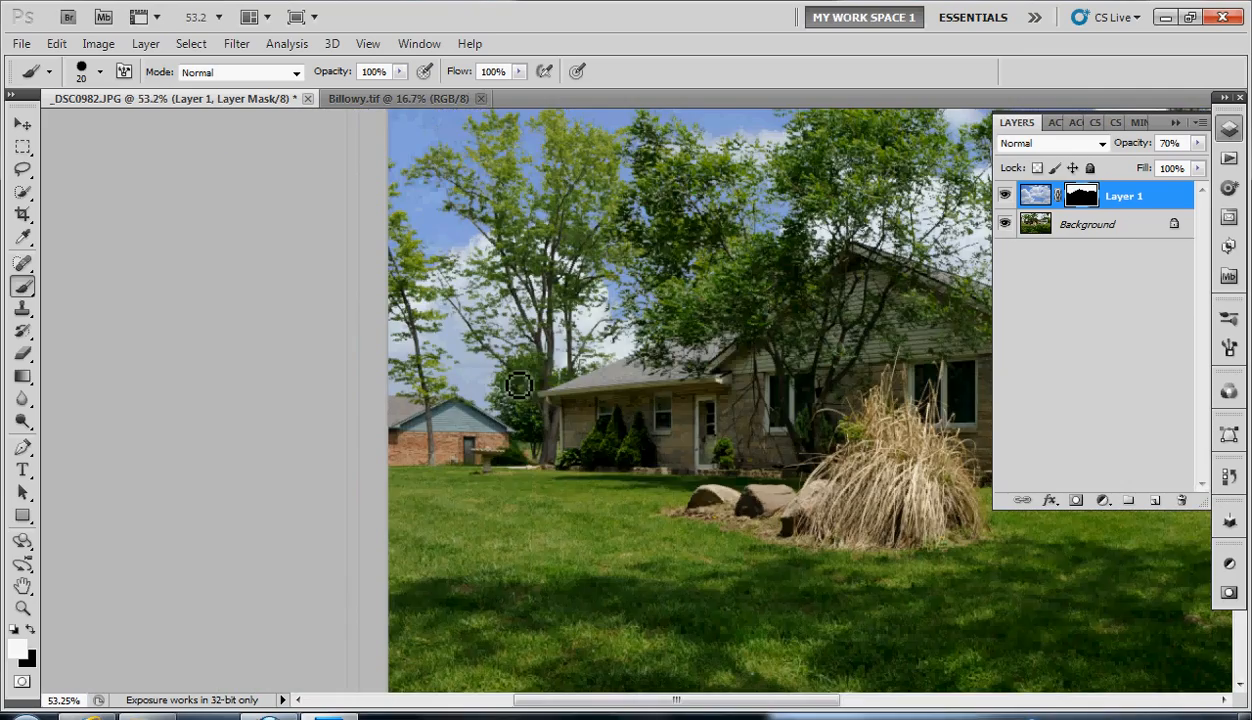
pyautogui.scroll(-1, 519, 386)
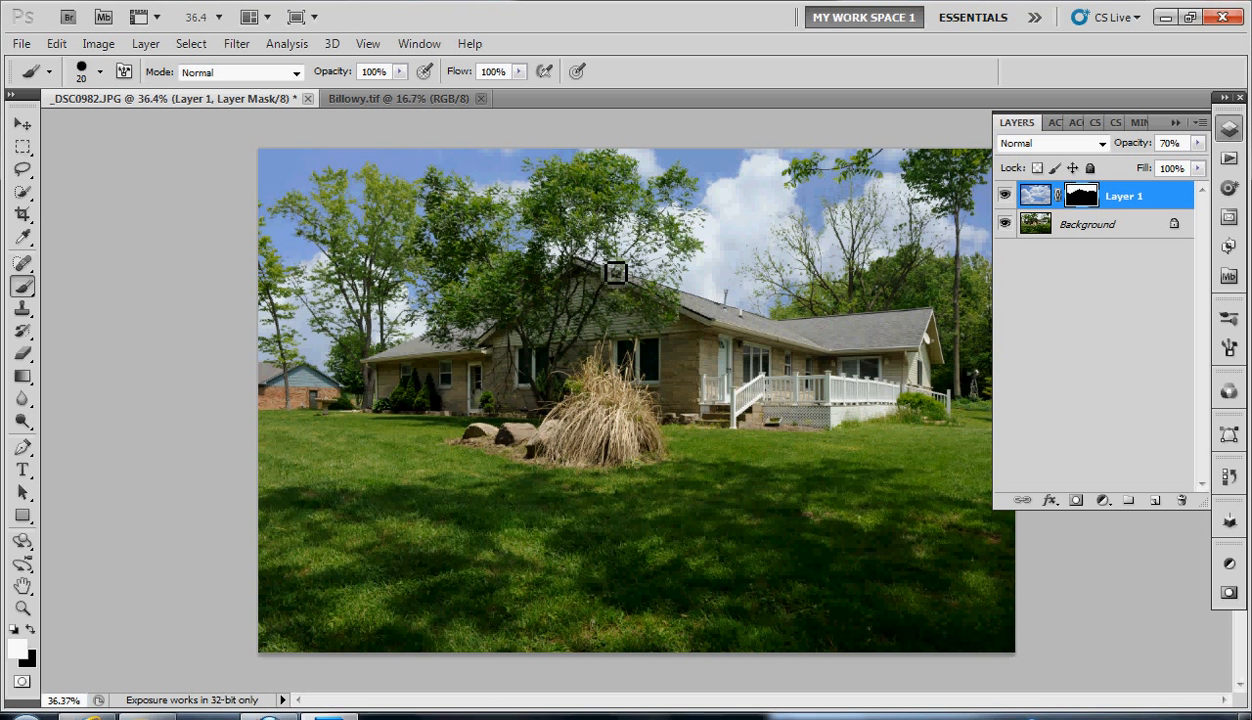
# - Compare the photo with the cloud layer hidden and shown, and inspect the sky blend around the tree branches and roof up close
pyautogui.click(1005, 198)
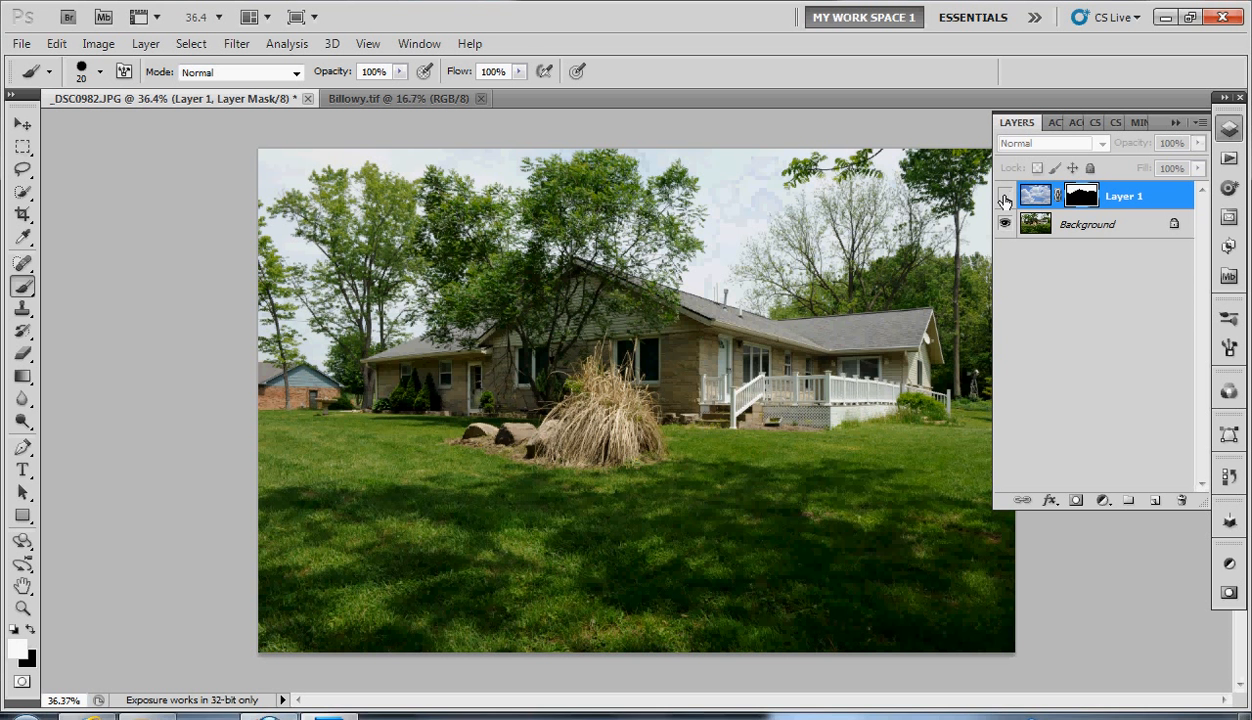
pyautogui.click(1005, 198)
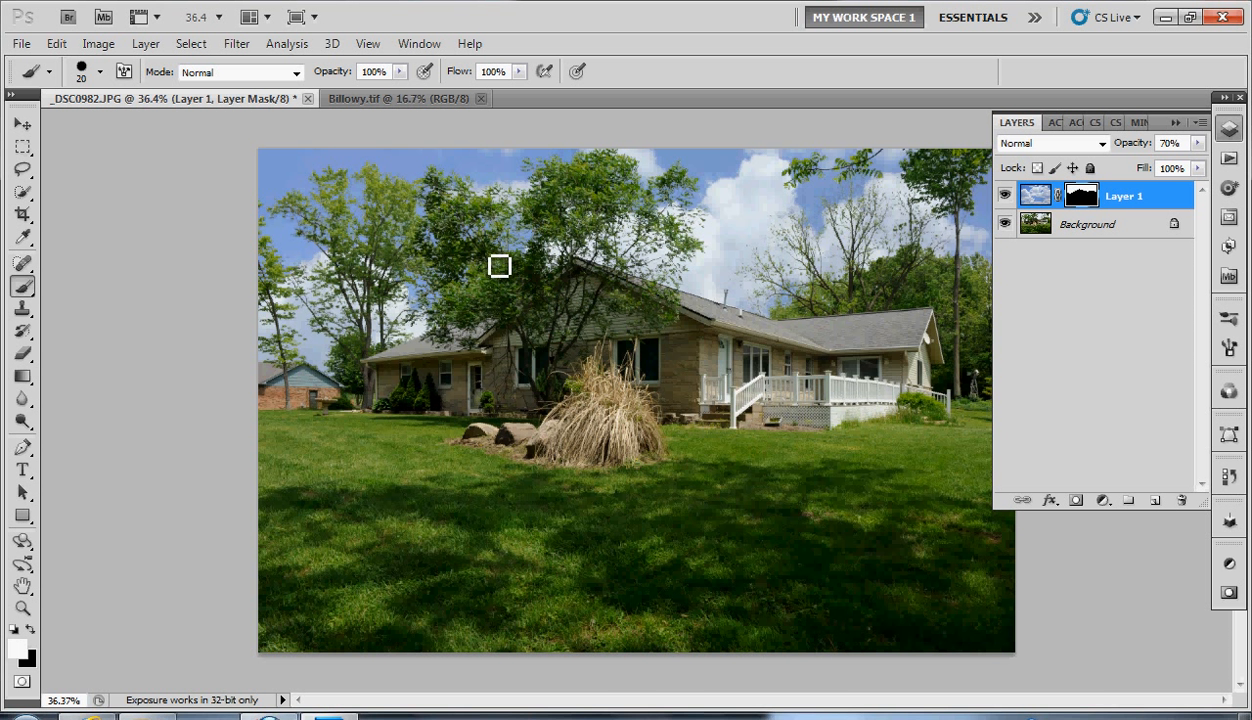
pyautogui.scroll(5, 483, 276)
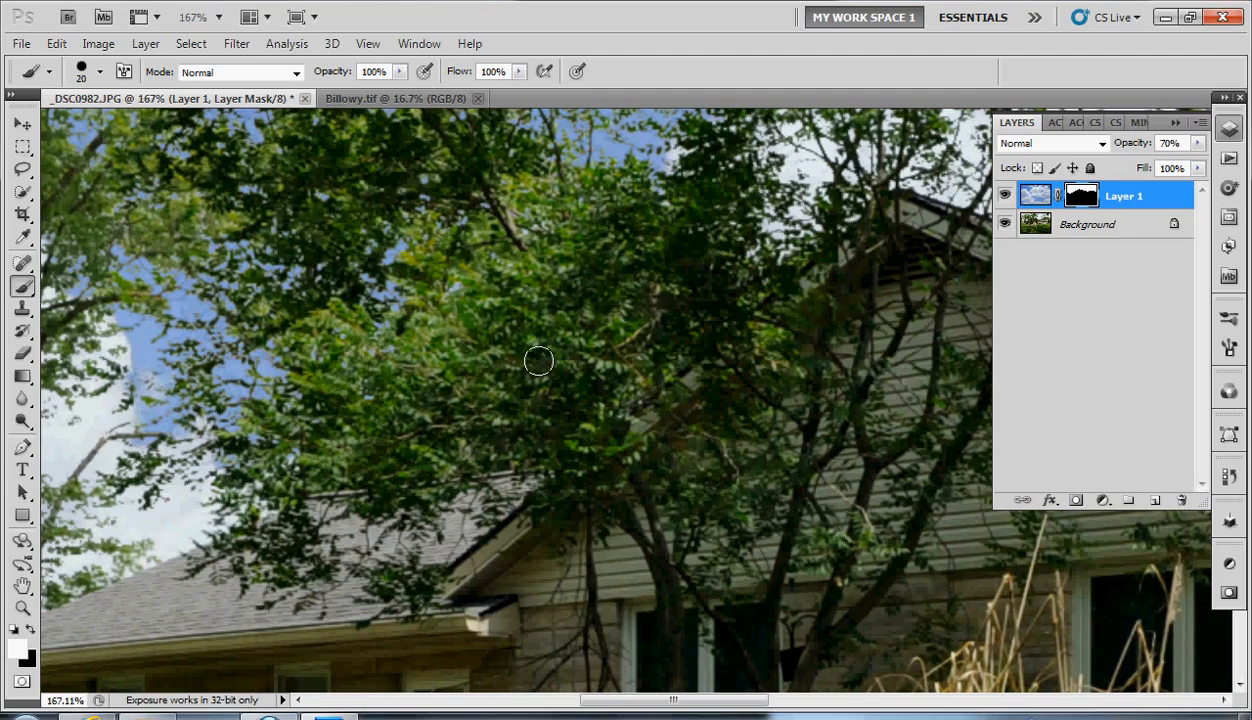
pyautogui.scroll(-2, 586, 380)
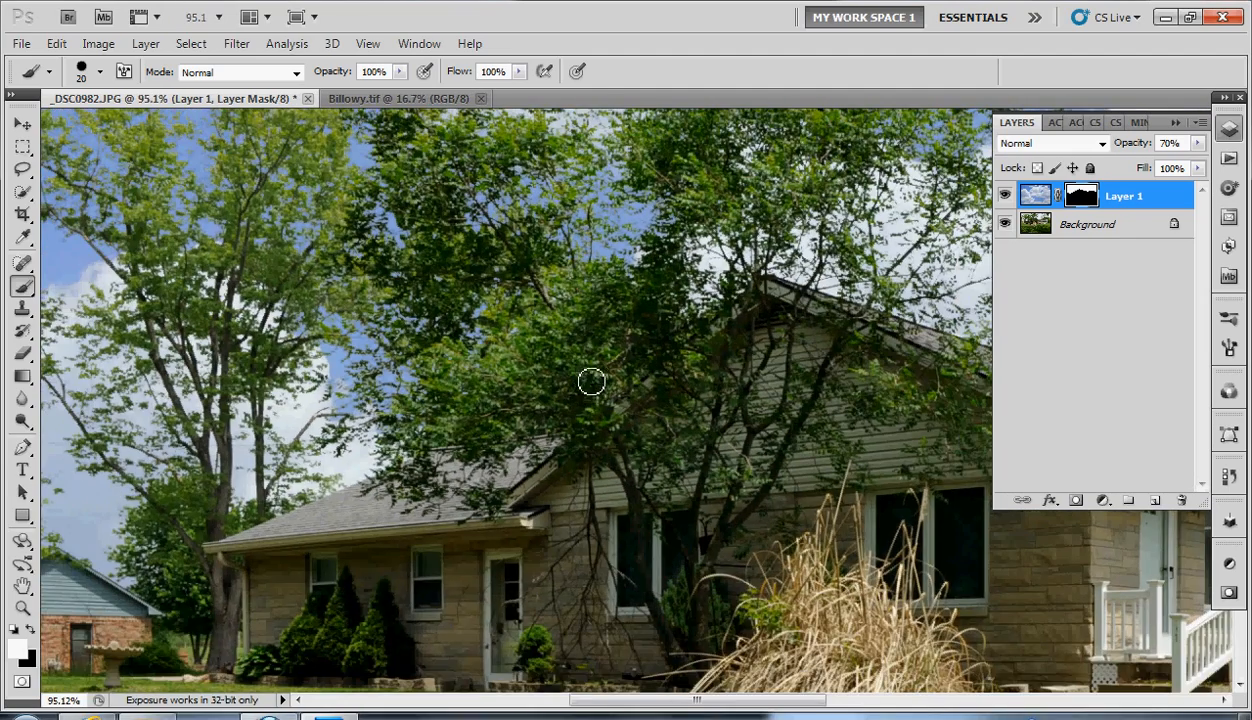
pyautogui.scroll(-3, 590, 386)
pyautogui.scroll(-1, 625, 378)
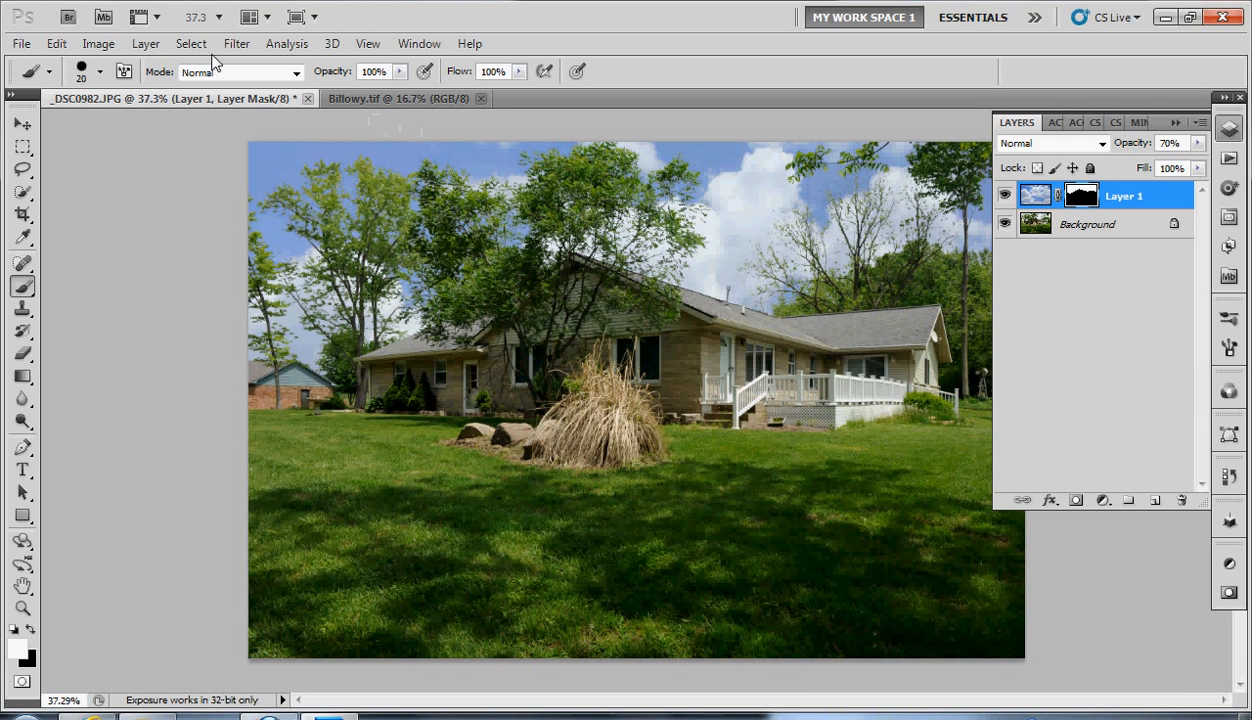
# - Flatten the image to merge the masked cloud layer into the house photo's background
pyautogui.click(145, 44)
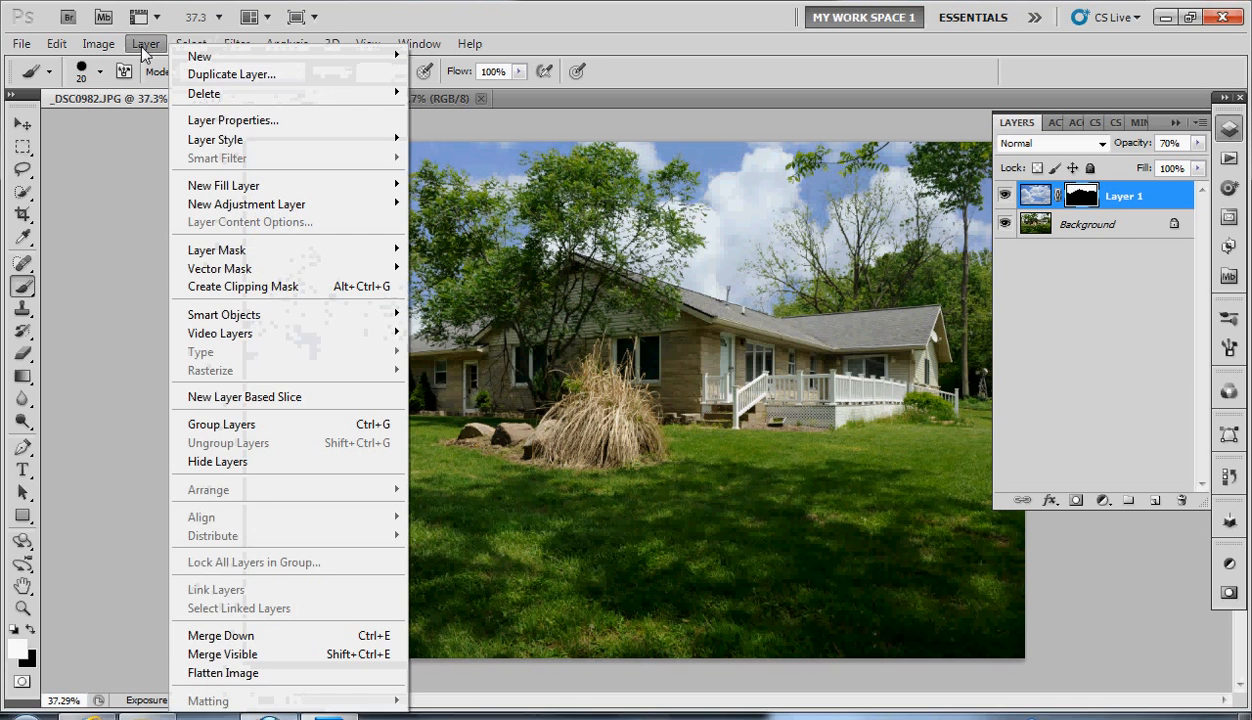
pyautogui.click(240, 676)
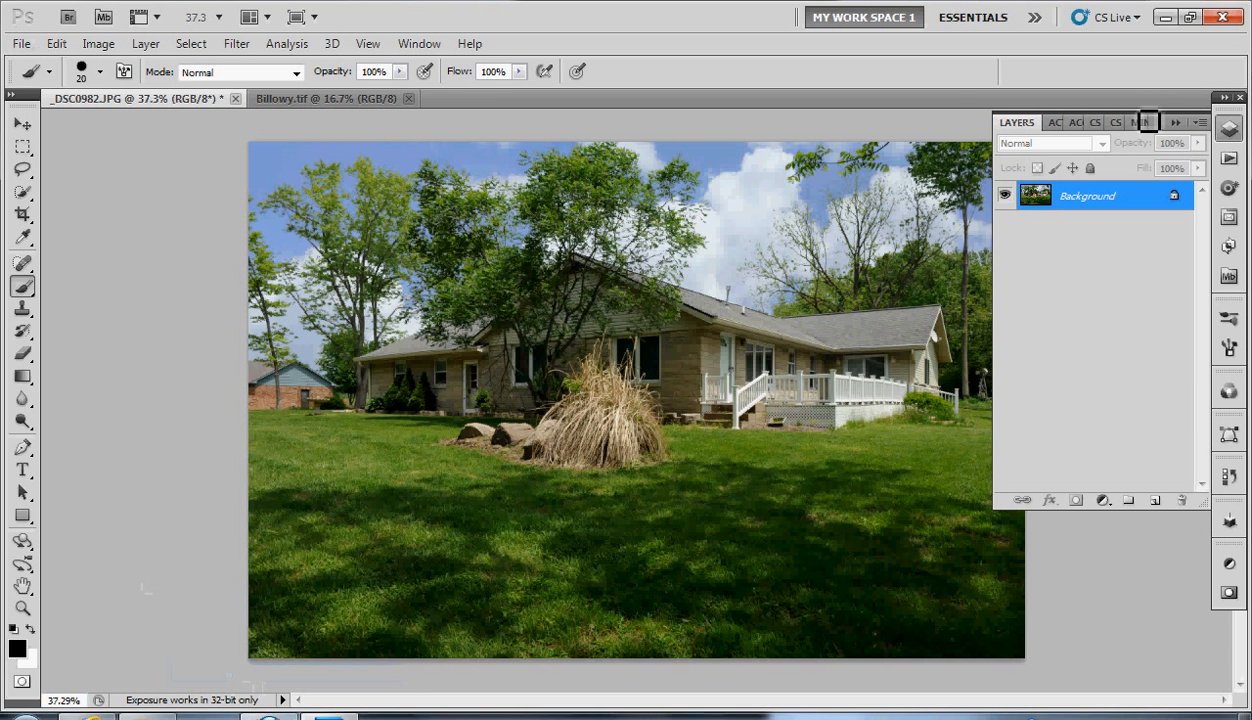